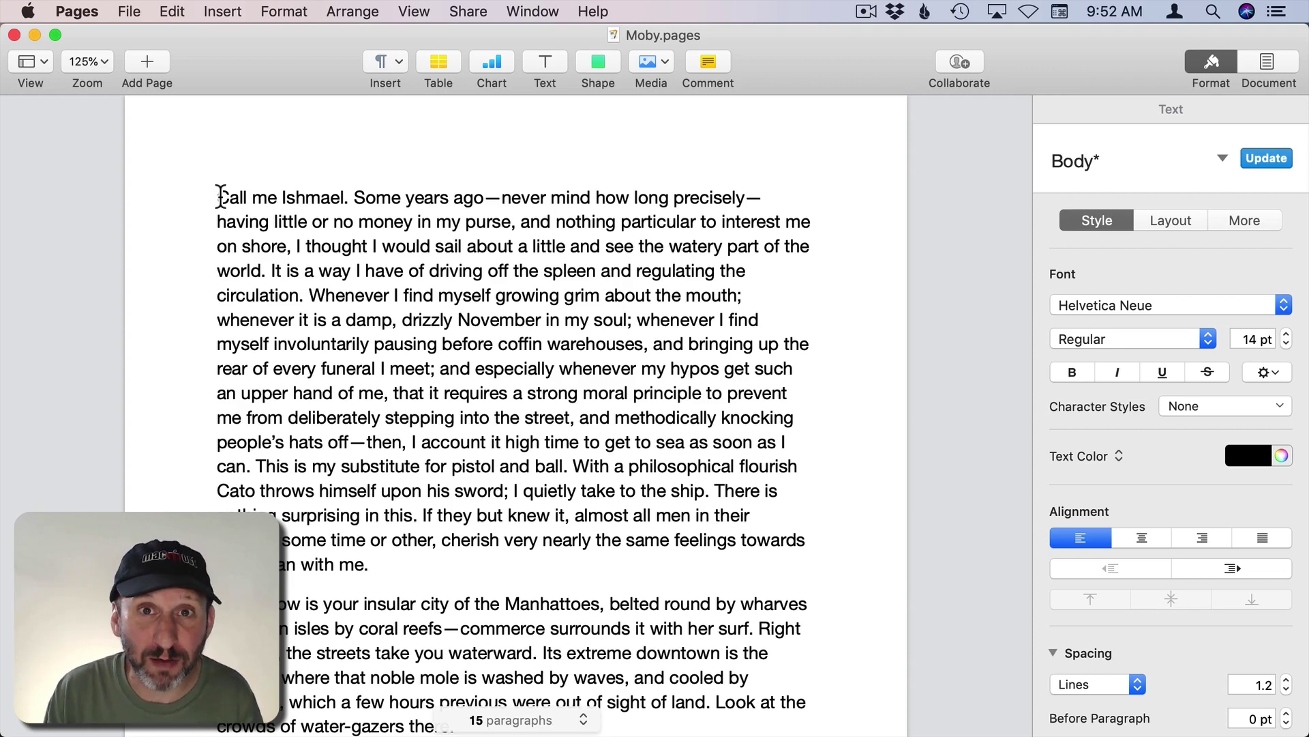
Apply Insert > Highlight to the phrase 'a damp, drizzly November in my soul'
{"action": "left_click_drag", "start_coordinate": [334, 320], "coordinate": [617, 320]}
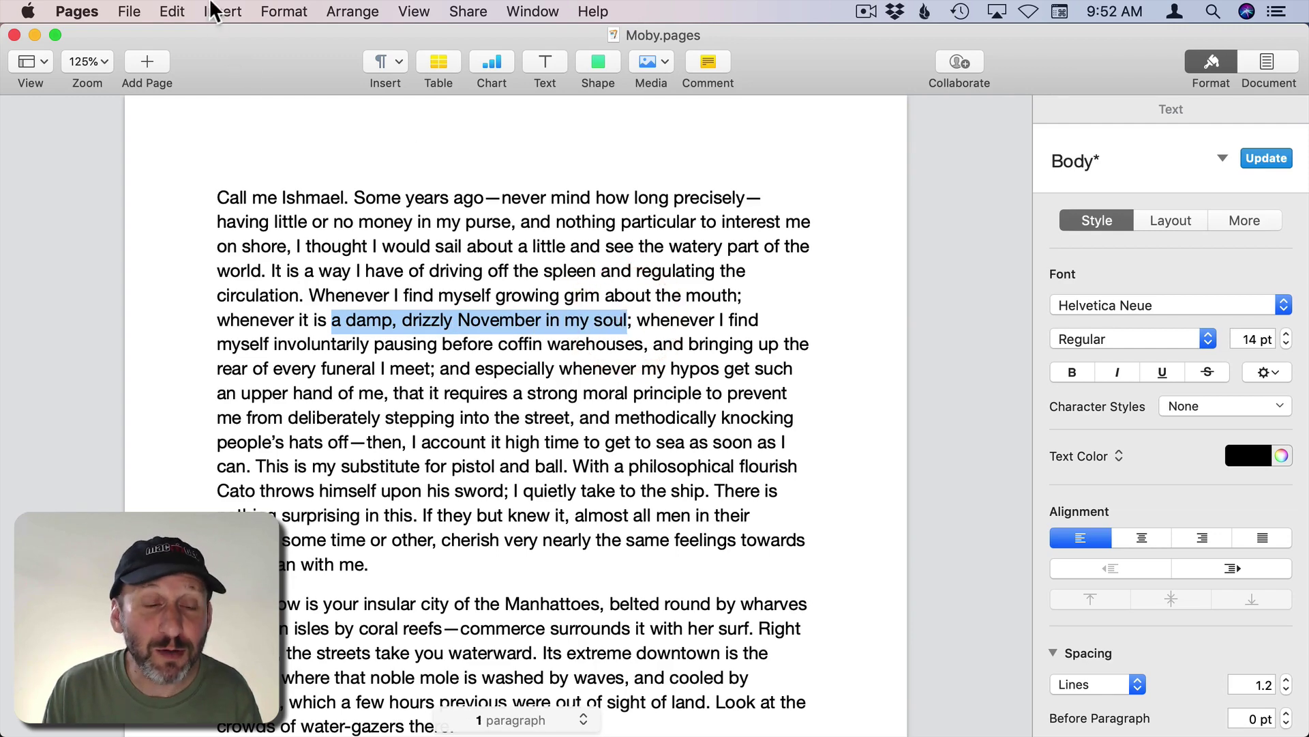
{"action": "left_click", "coordinate": [212, 10]}
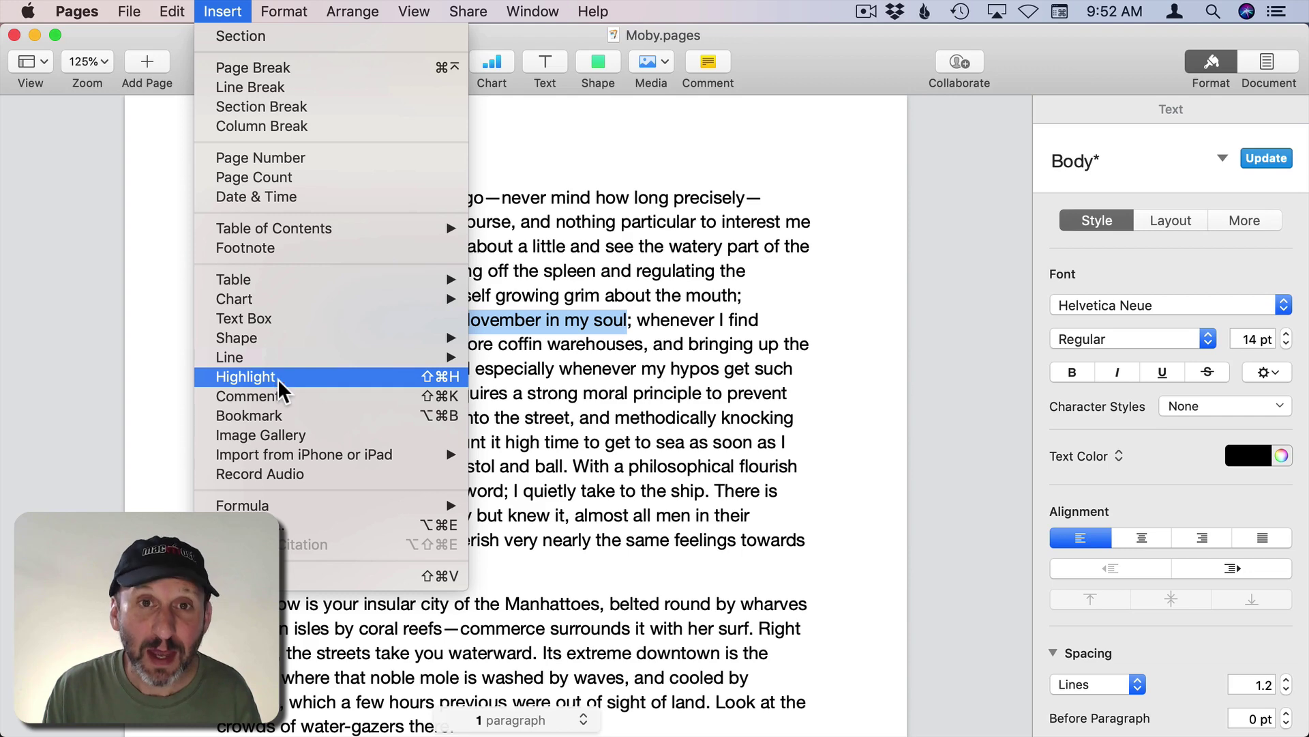
{"action": "left_click", "coordinate": [279, 379]}
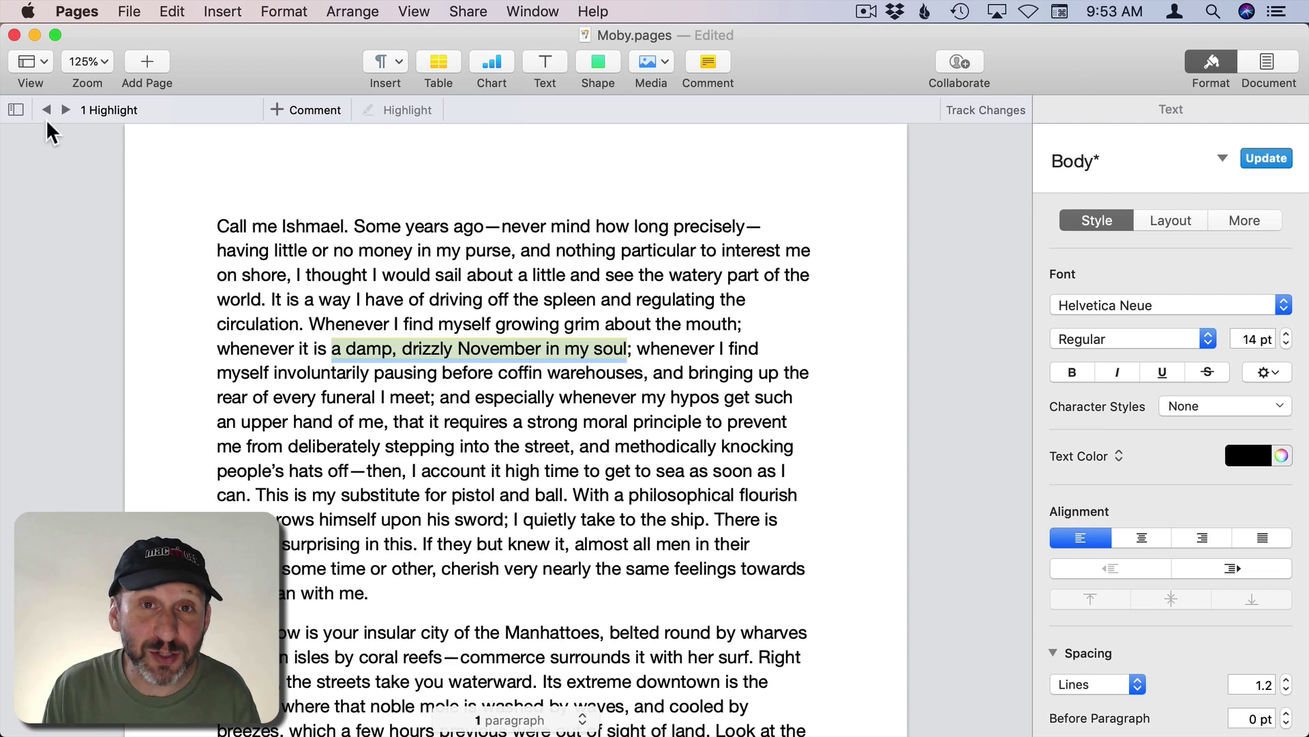
Attach the note 'A comment' to the highlighted November phrase
{"action": "left_click", "coordinate": [16, 111]}
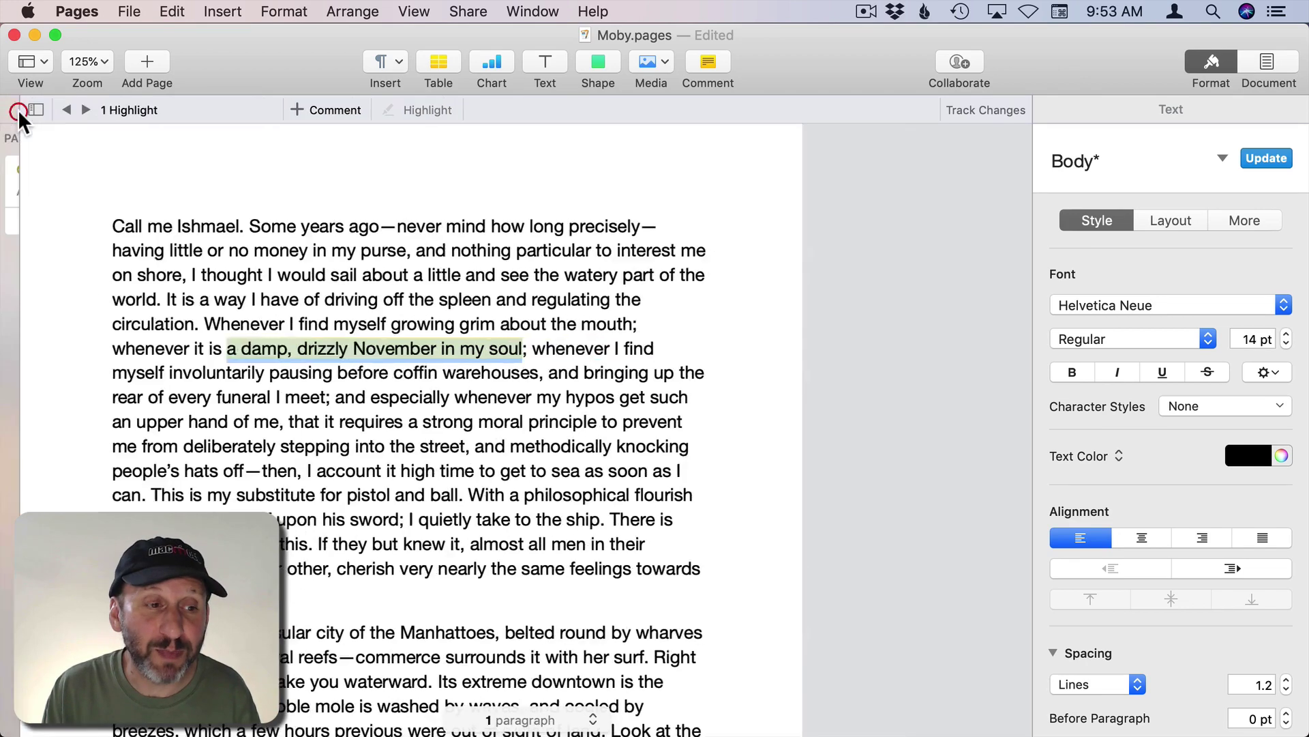
{"action": "left_click", "coordinate": [92, 221]}
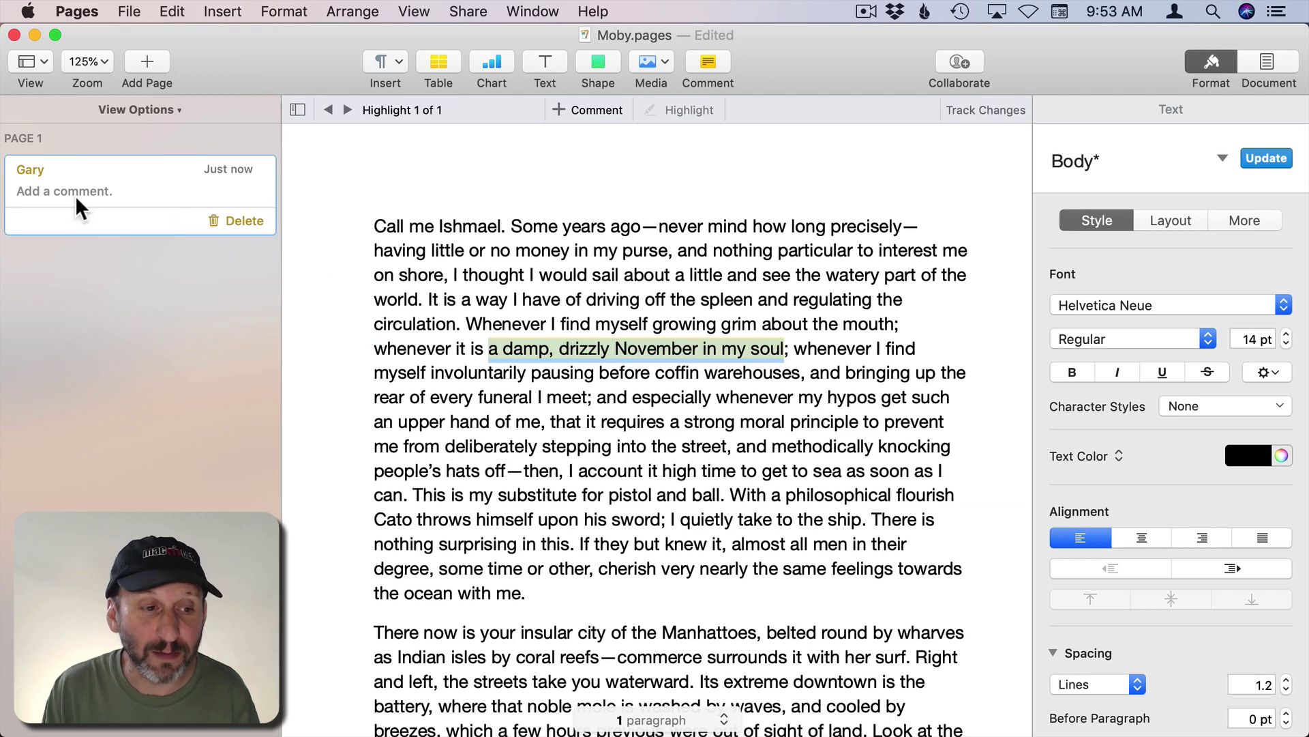
{"action": "left_click", "coordinate": [60, 195]}
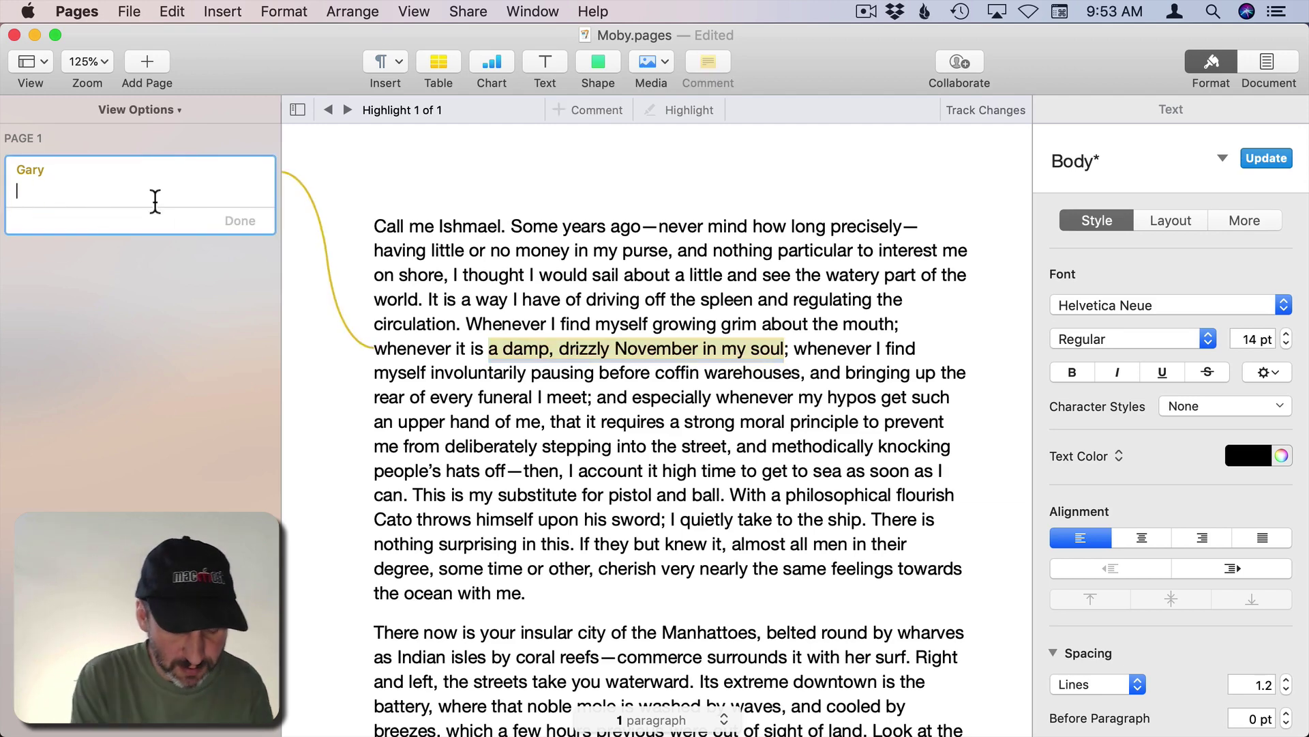
{"action": "type", "text": "A comment"}
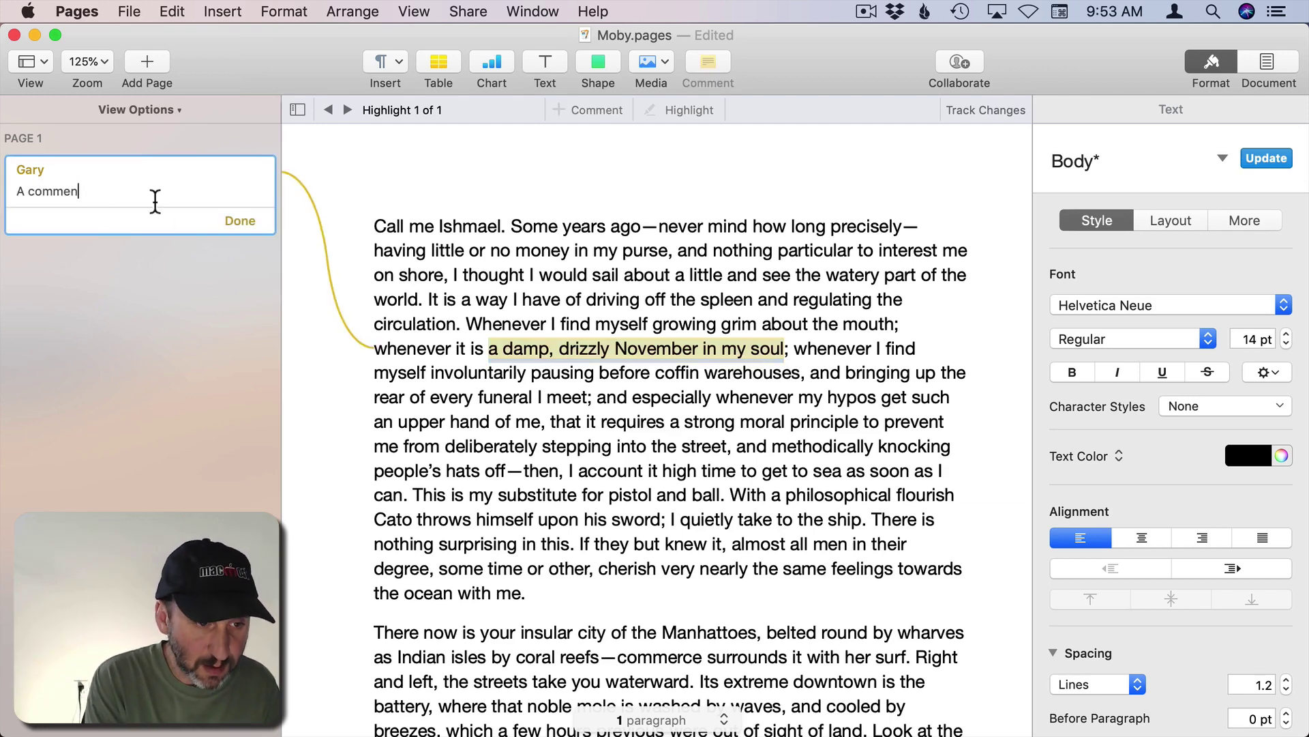
{"action": "key", "text": "Return"}
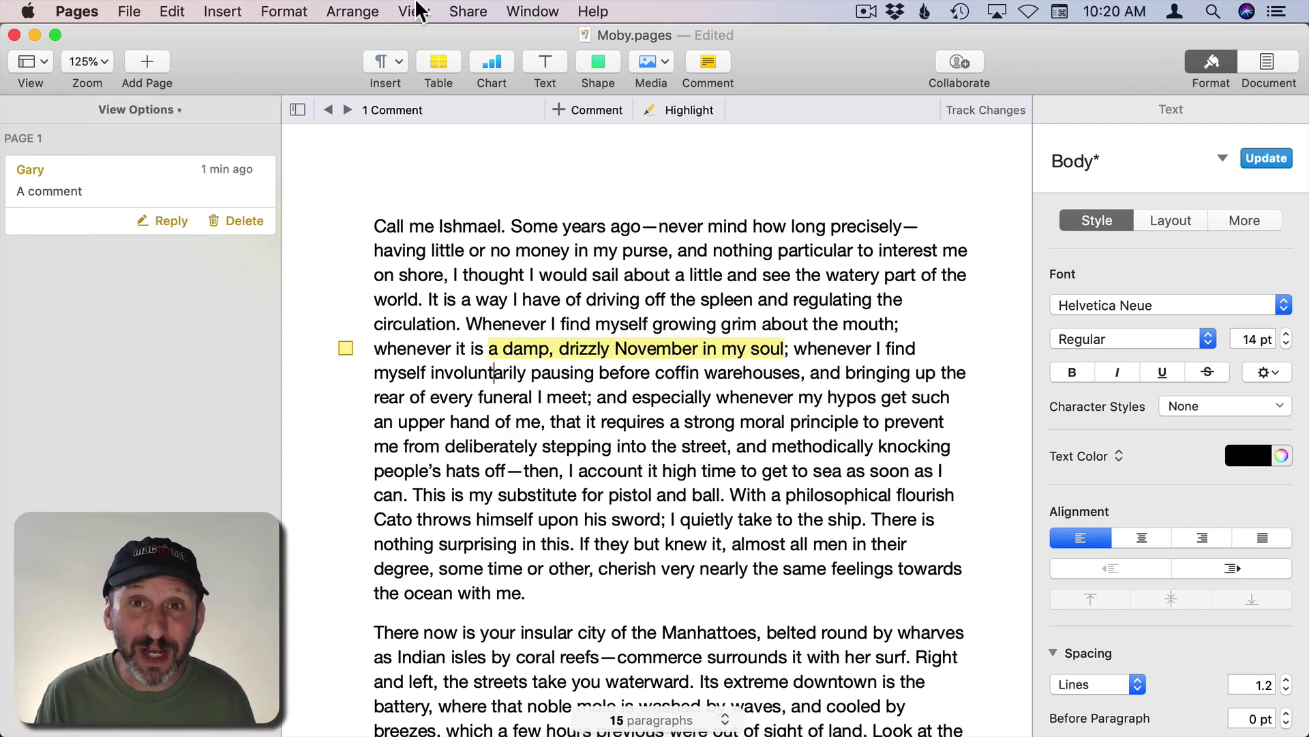
{"action": "left_click", "coordinate": [418, 10]}
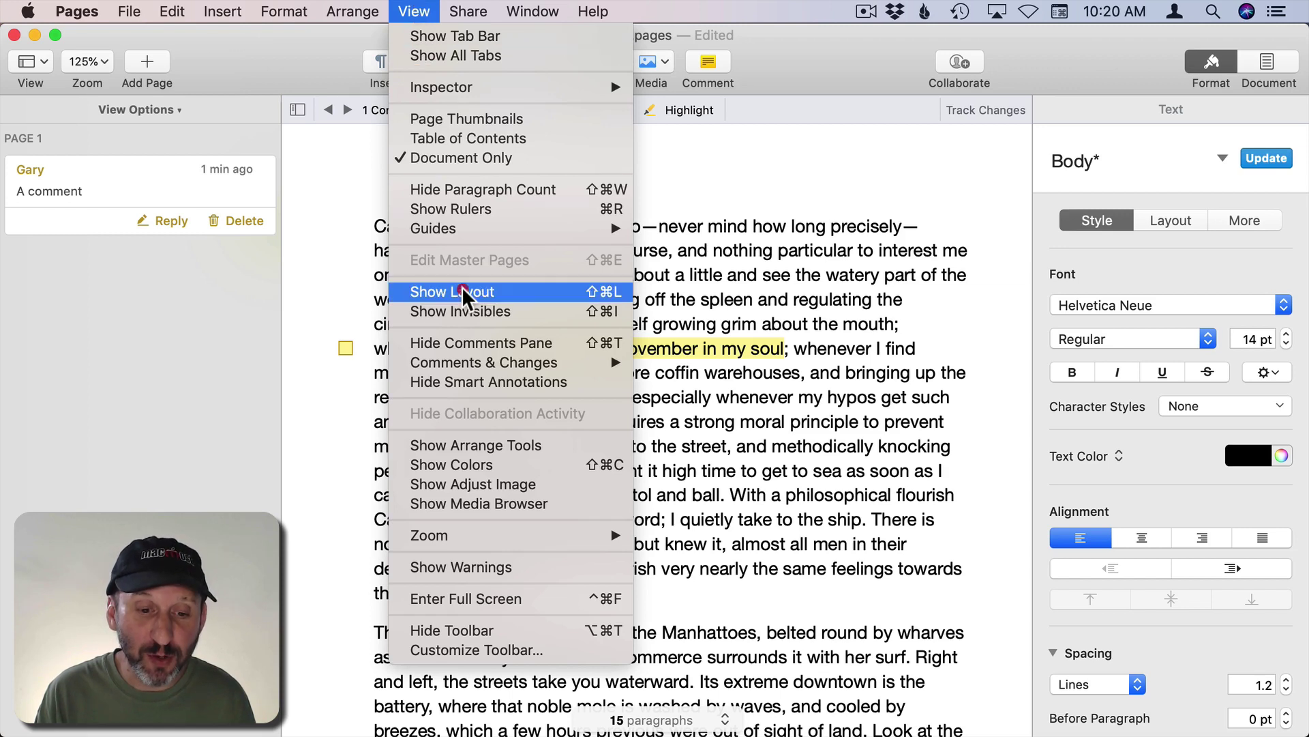
{"action": "left_click", "coordinate": [691, 447]}
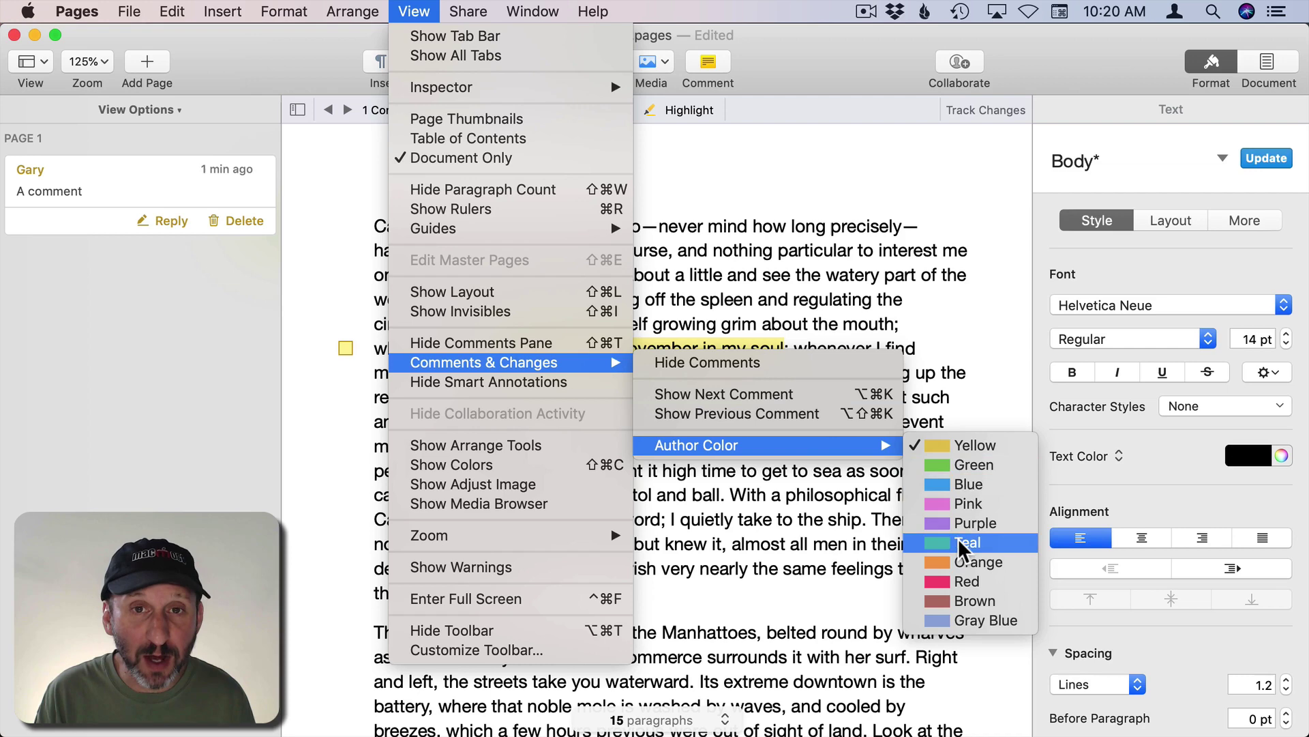
{"action": "left_click", "coordinate": [968, 486]}
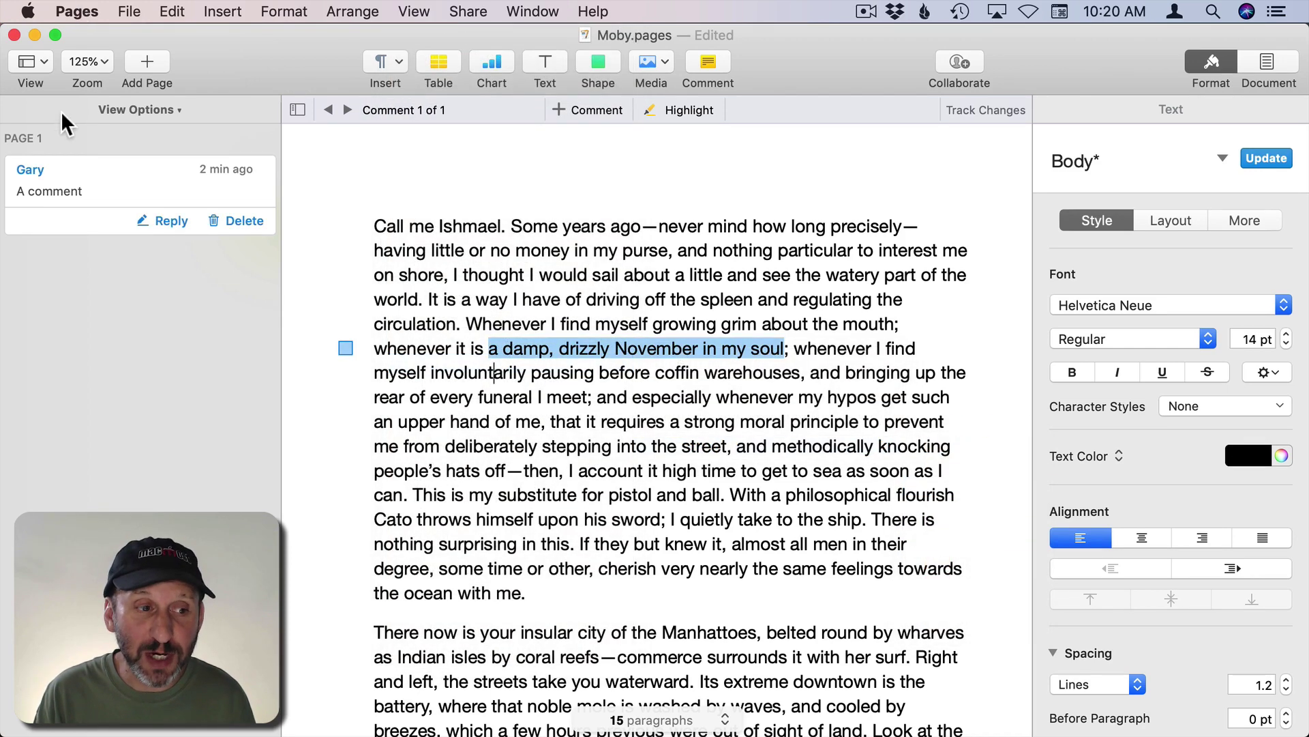
{"action": "left_click", "coordinate": [85, 11]}
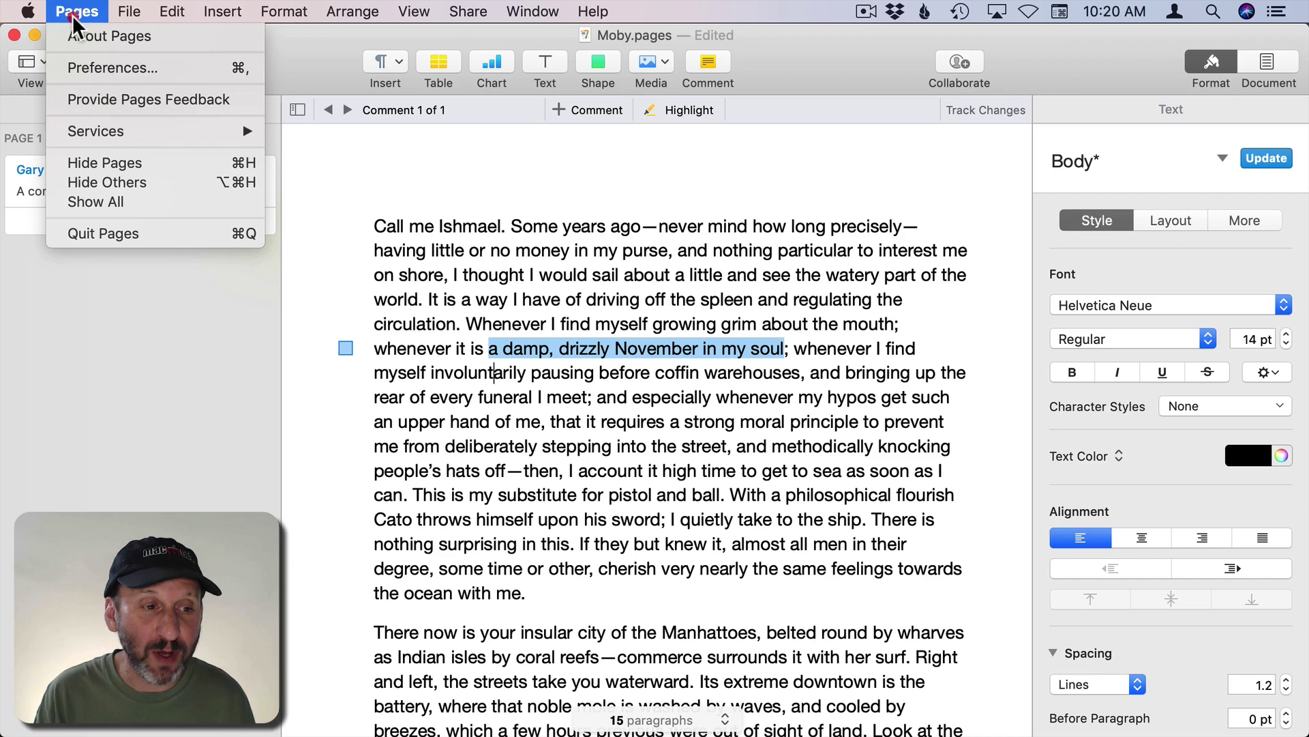
{"action": "left_click", "coordinate": [96, 76]}
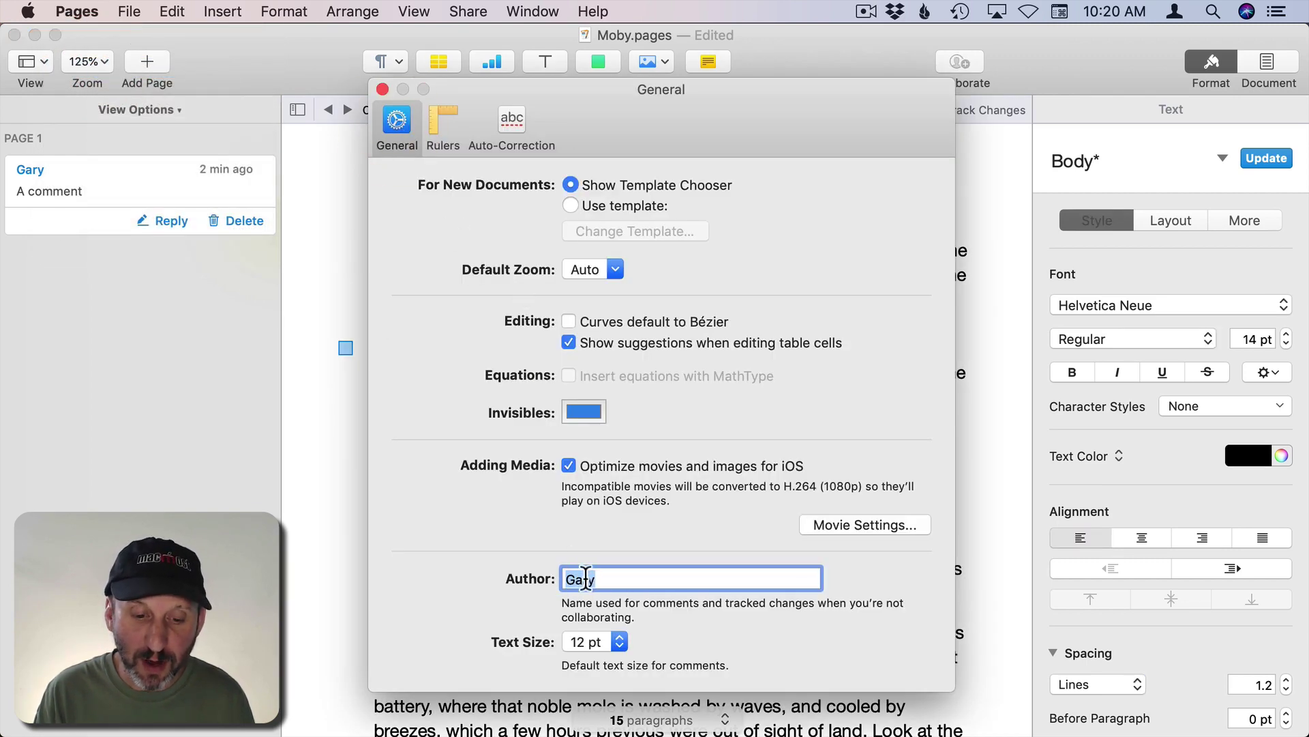
{"action": "left_click", "coordinate": [586, 579]}
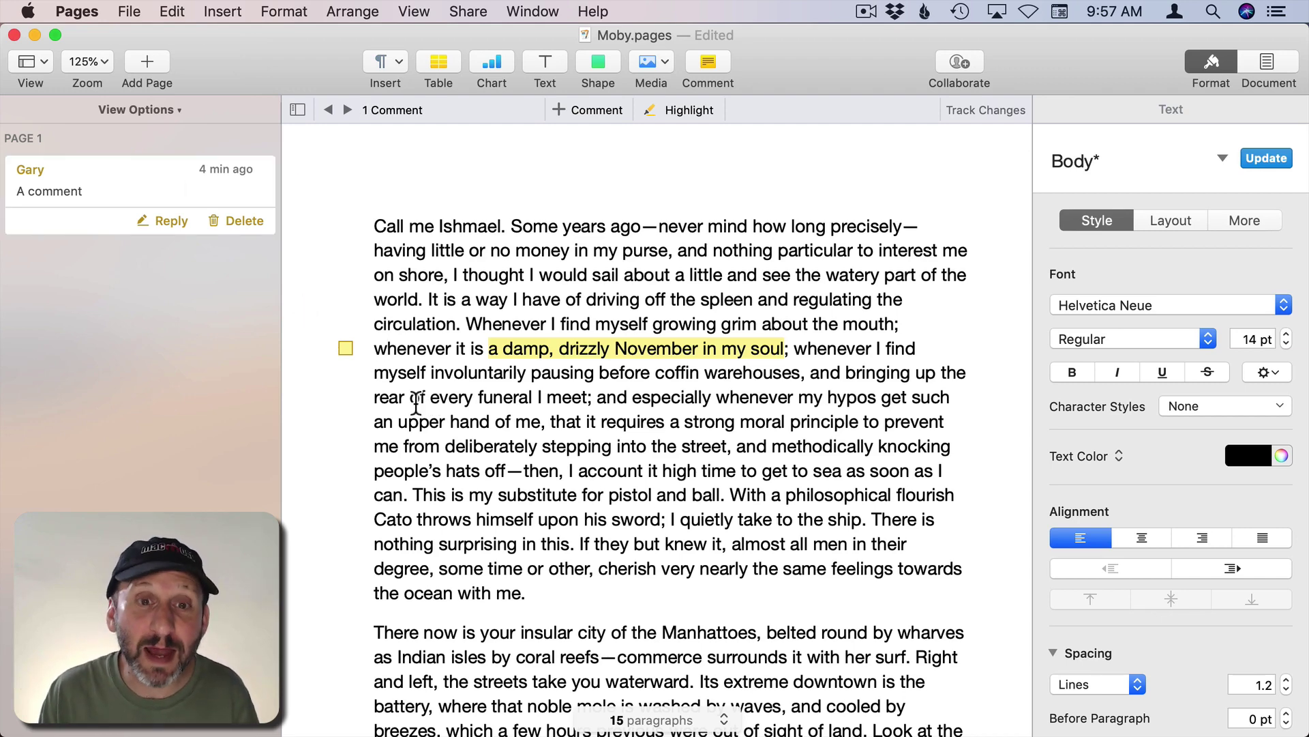
Delete the comment and its highlight from the November phrase, and hide the comments pane
{"action": "key", "text": "super+a"}
{"action": "key", "text": "Delete"}
{"action": "key", "text": "Delete"}
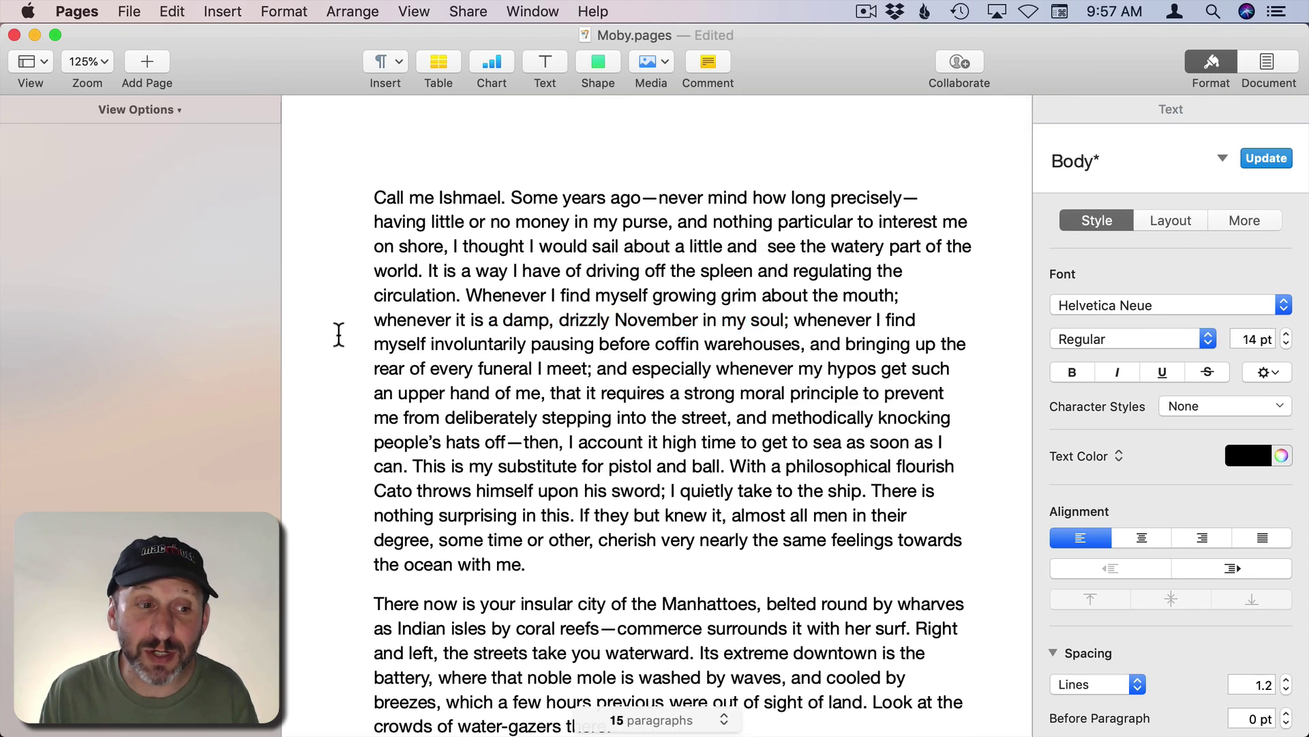
{"action": "left_click", "coordinate": [31, 61]}
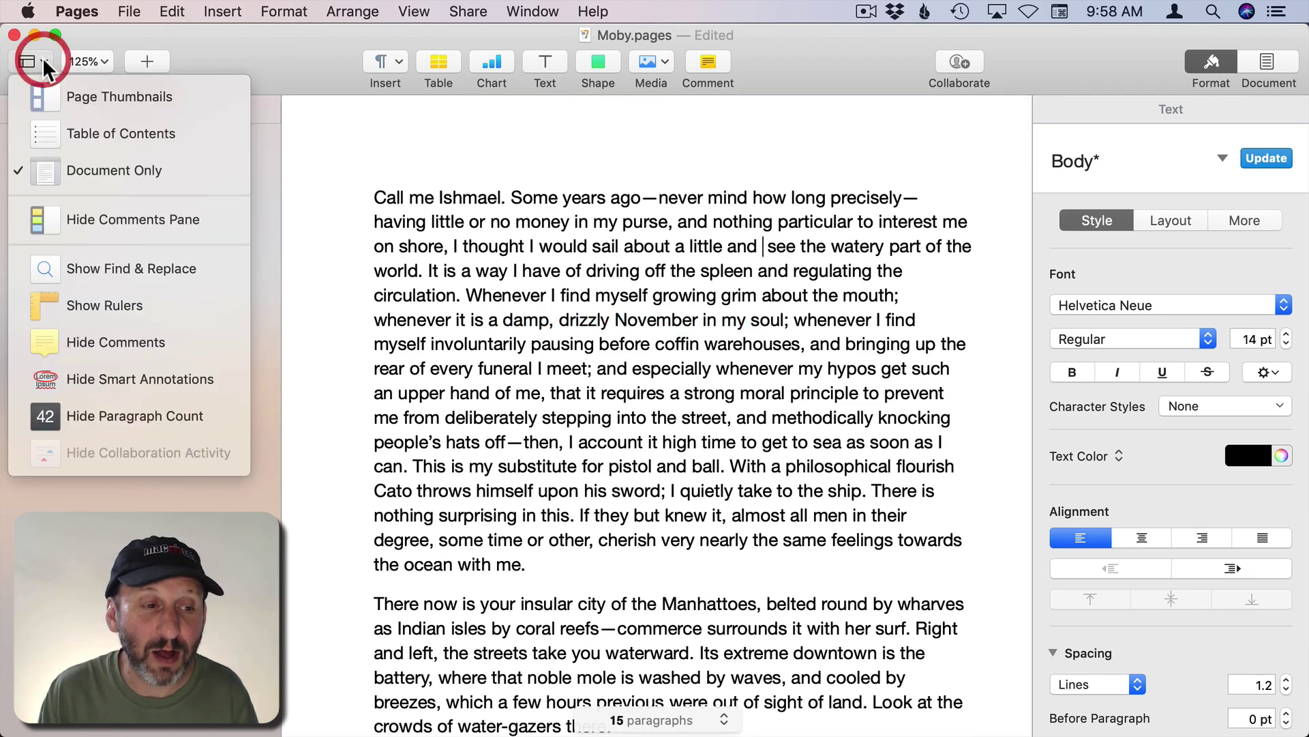
{"action": "left_click", "coordinate": [103, 228]}
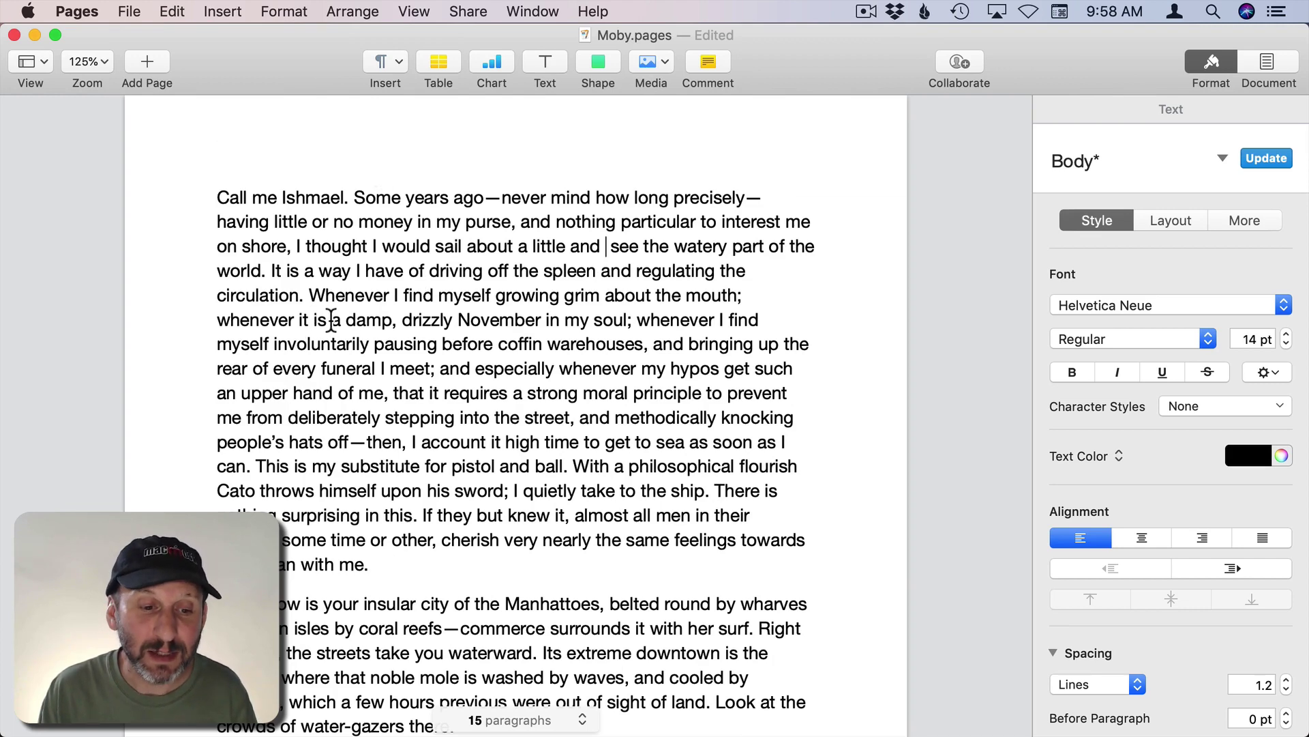
Give the November phrase a yellow text background in Advanced Options
{"action": "left_click_drag", "start_coordinate": [331, 319], "coordinate": [623, 319]}
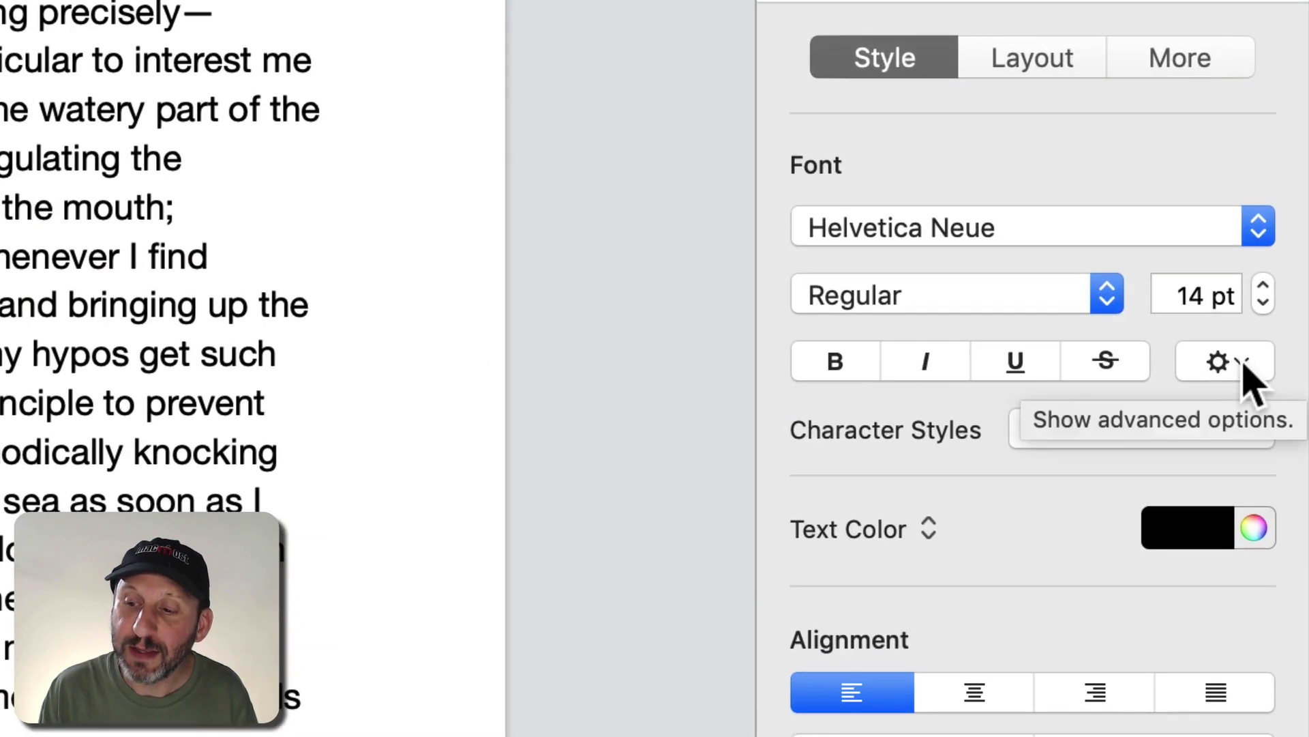
{"action": "left_click", "coordinate": [1244, 371]}
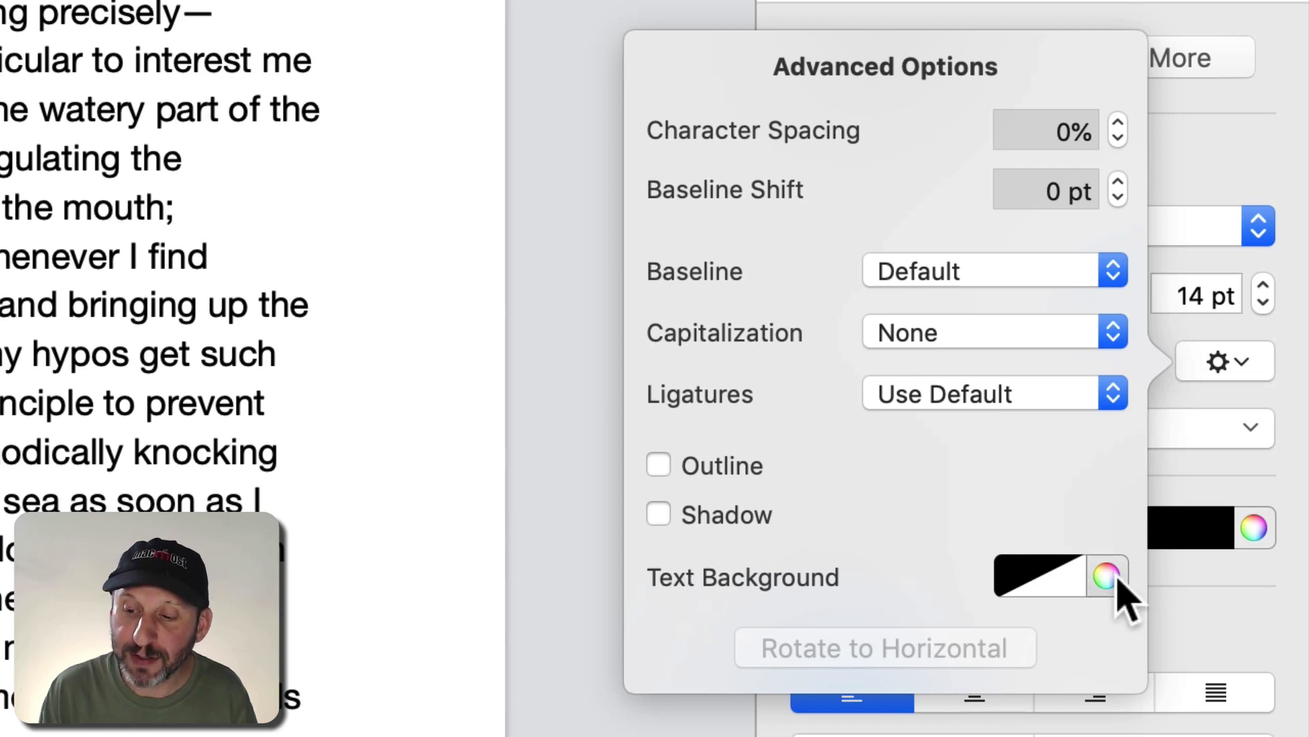
{"action": "left_click", "coordinate": [1075, 575]}
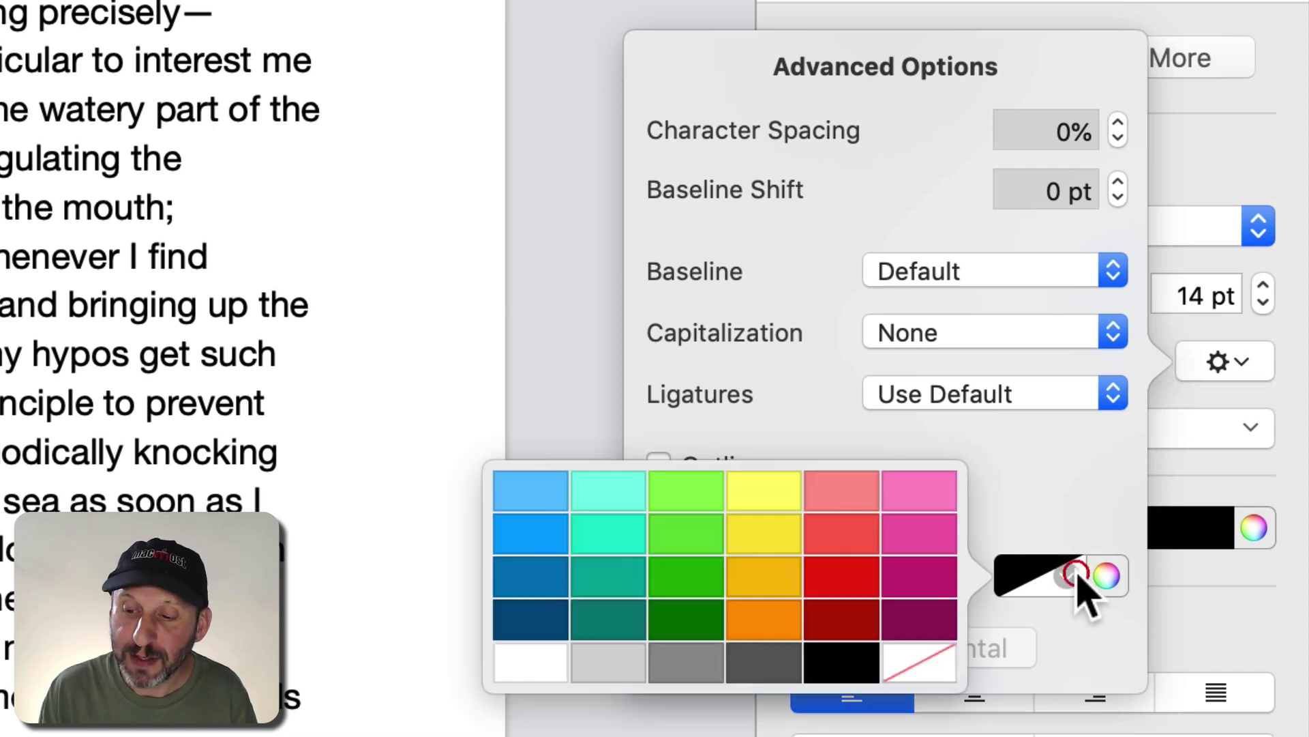
{"action": "left_click", "coordinate": [764, 534]}
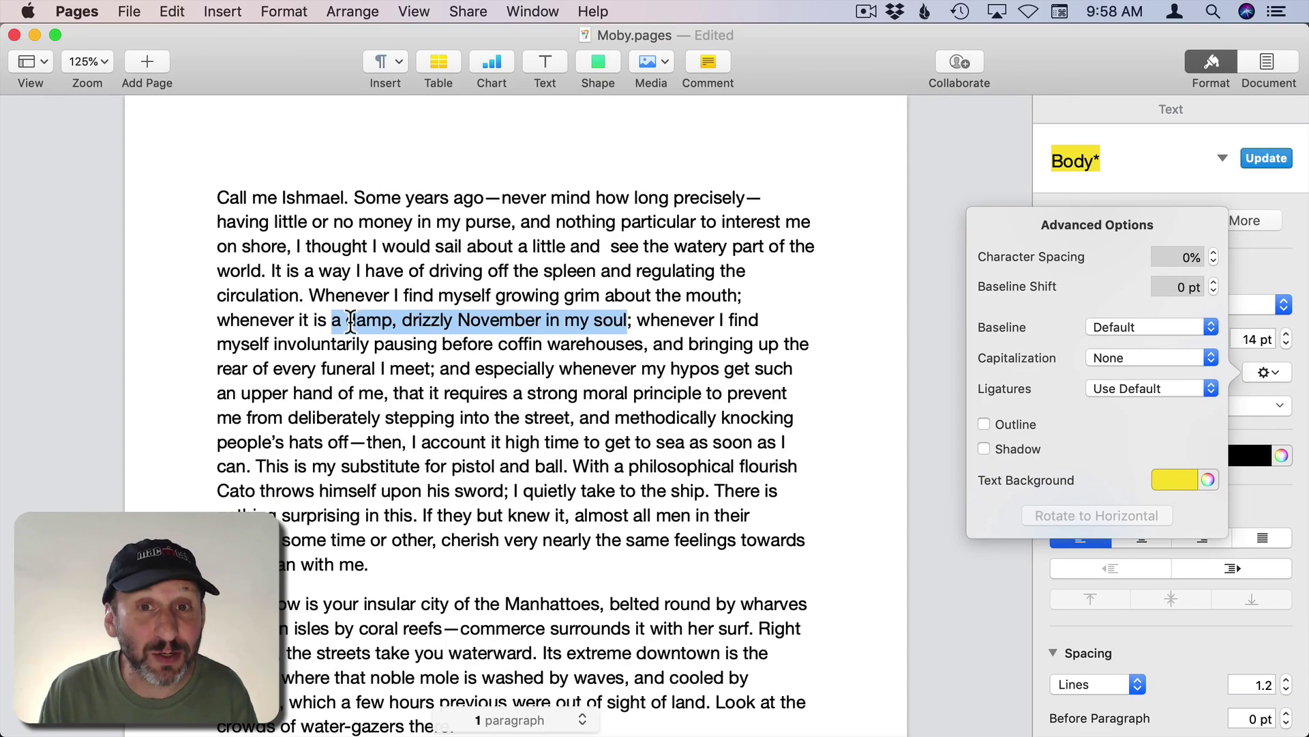
{"action": "left_click", "coordinate": [407, 363]}
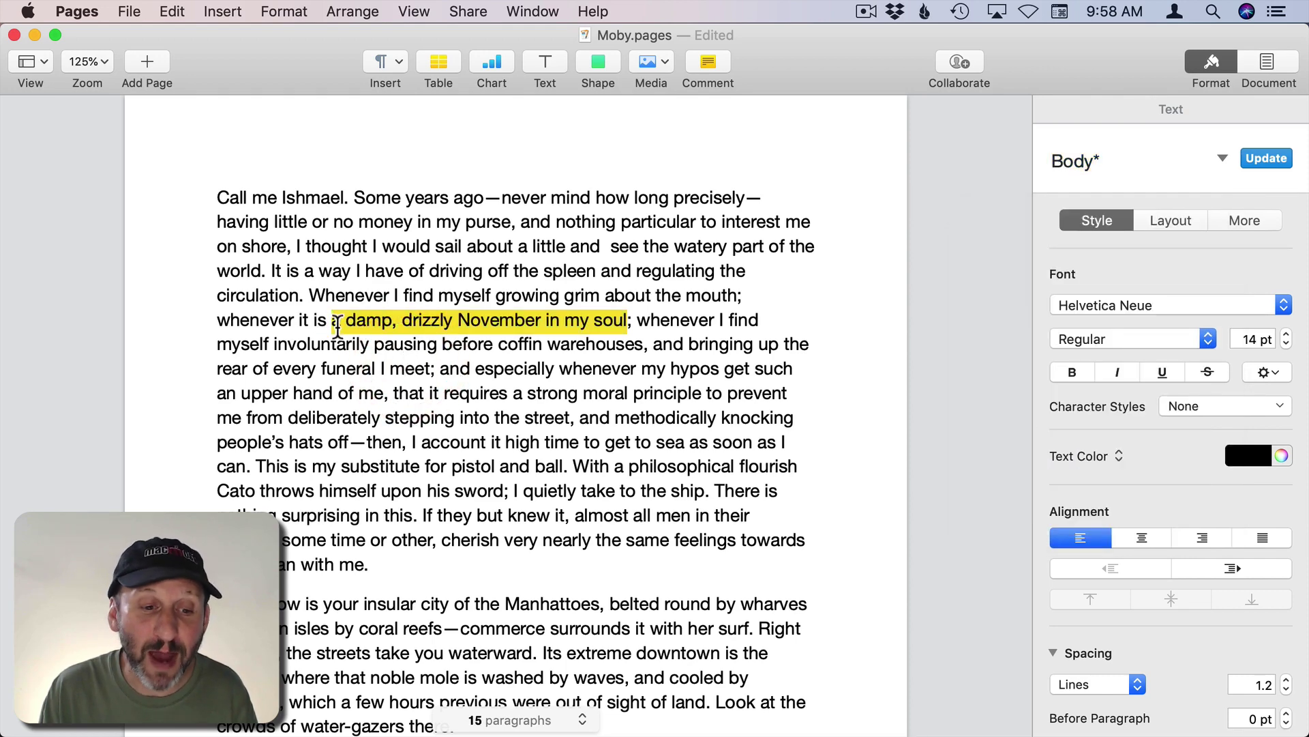
Change the November phrase's text background from yellow to green
{"action": "left_click_drag", "start_coordinate": [333, 322], "coordinate": [627, 322]}
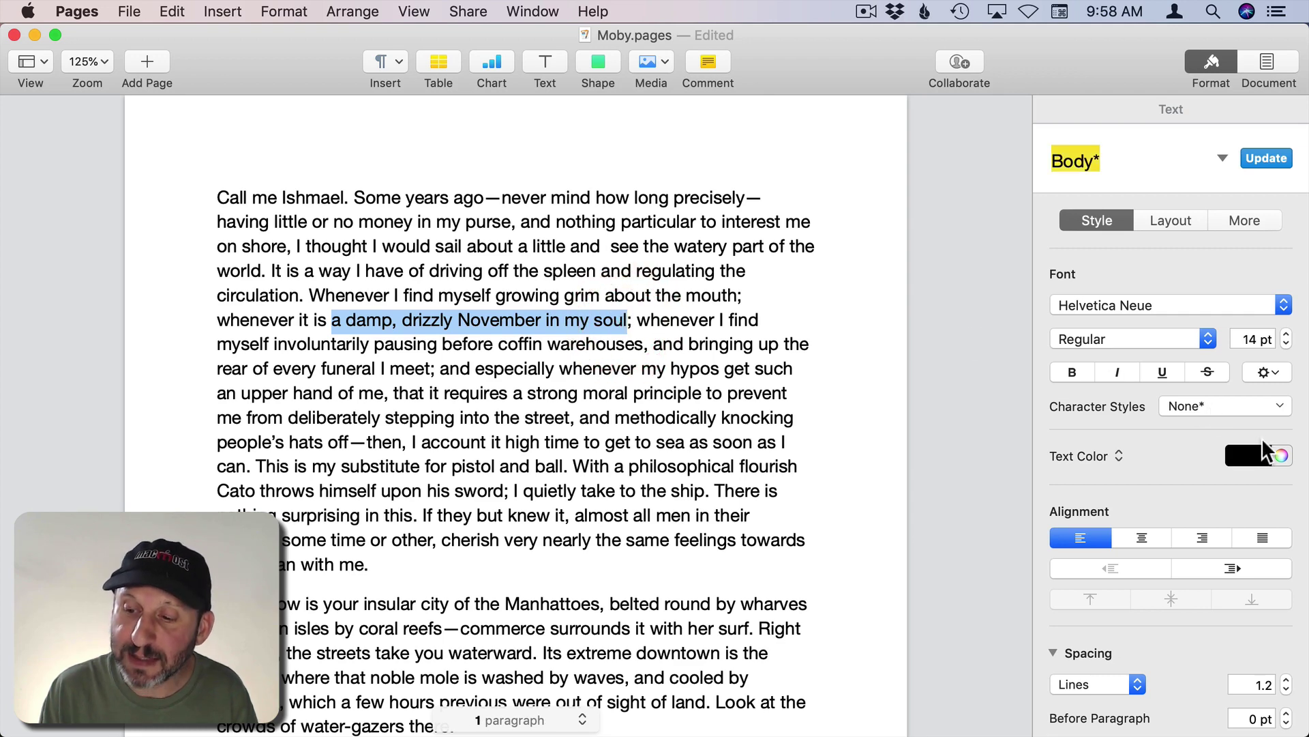
{"action": "left_click", "coordinate": [1266, 371]}
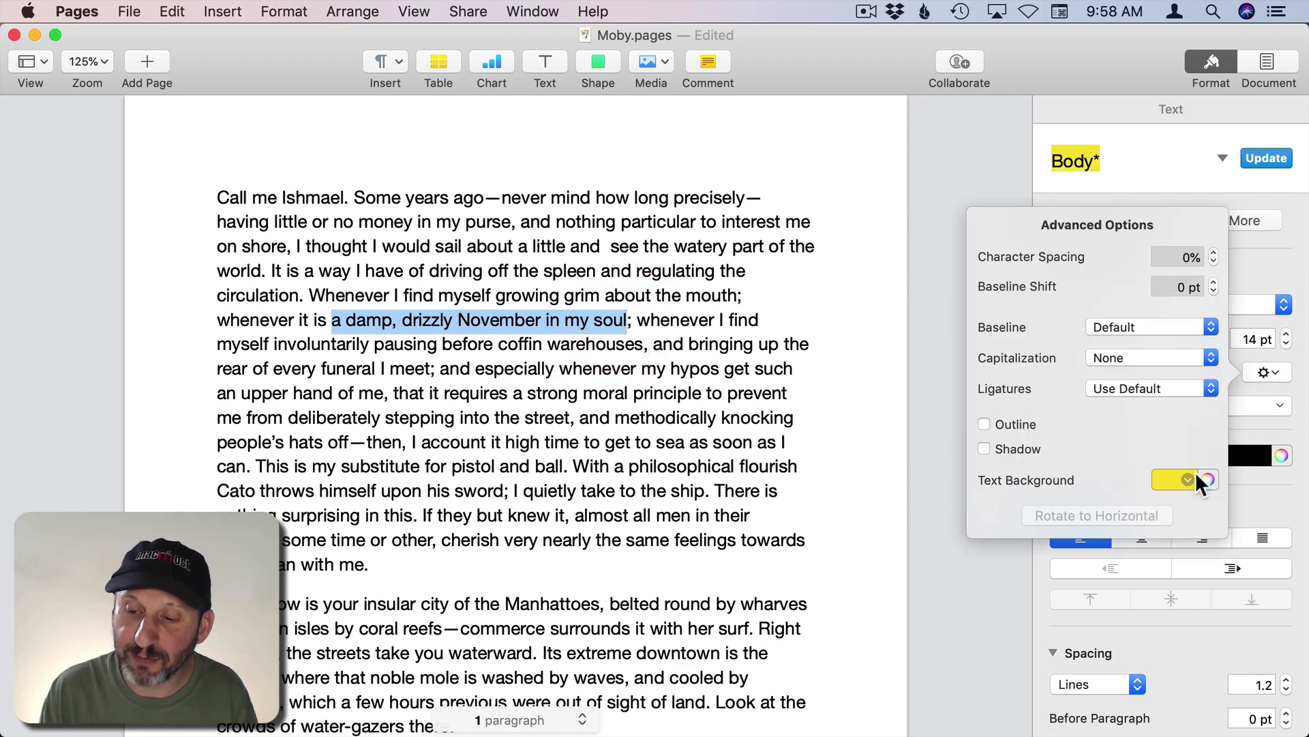
{"action": "left_click", "coordinate": [1186, 479]}
{"action": "left_click", "coordinate": [987, 460]}
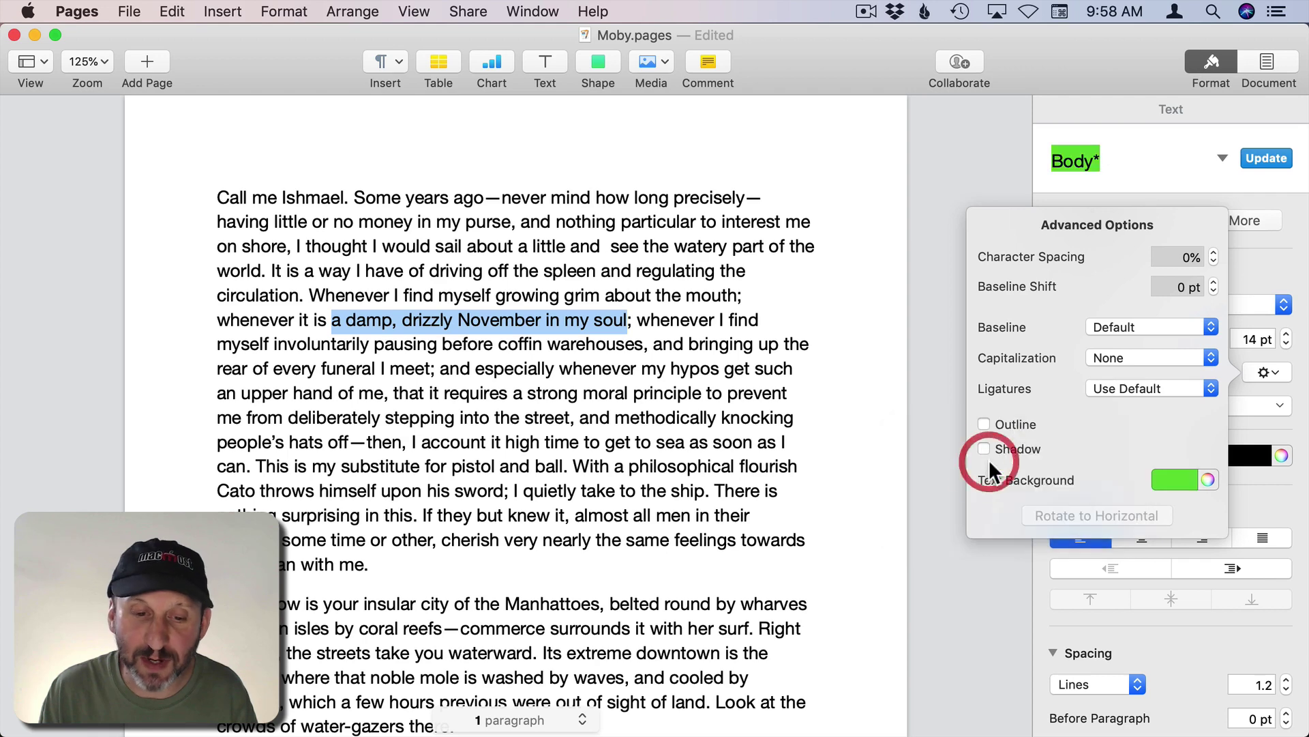
{"action": "left_click", "coordinate": [332, 320]}
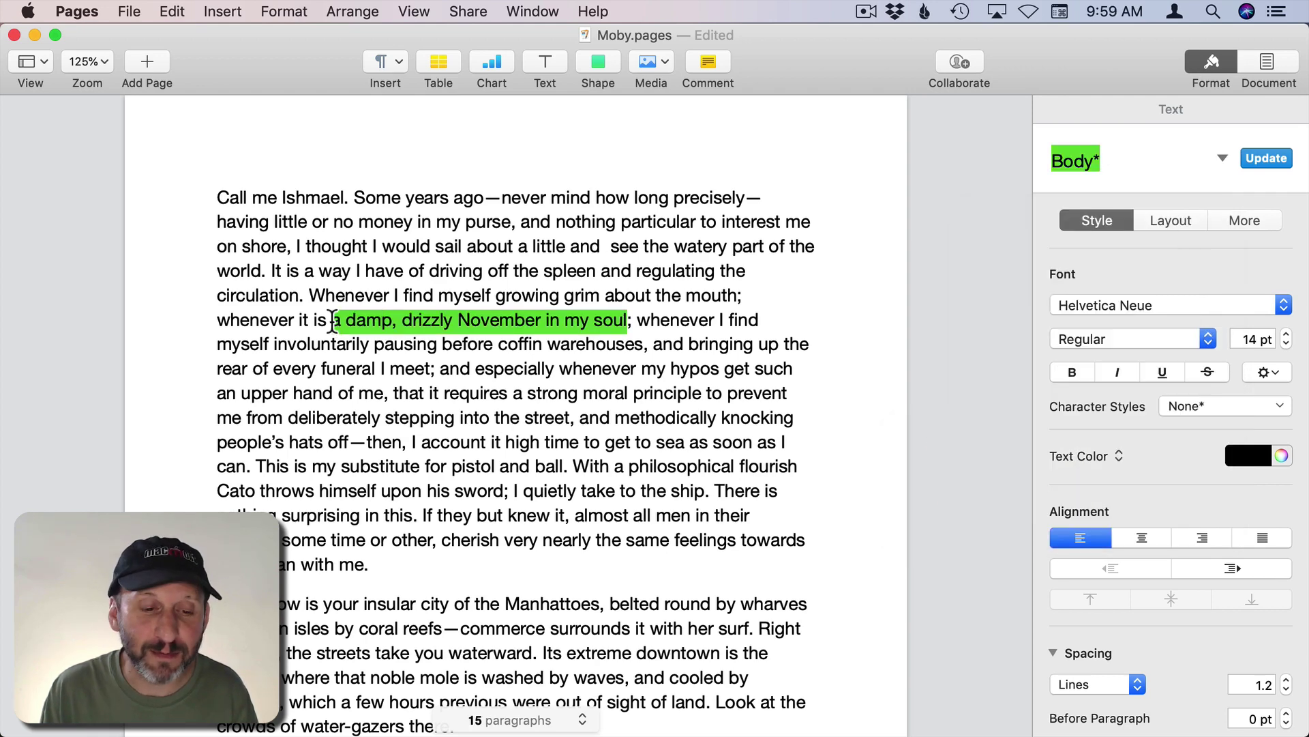
{"action": "left_click_drag", "start_coordinate": [333, 321], "coordinate": [628, 321]}
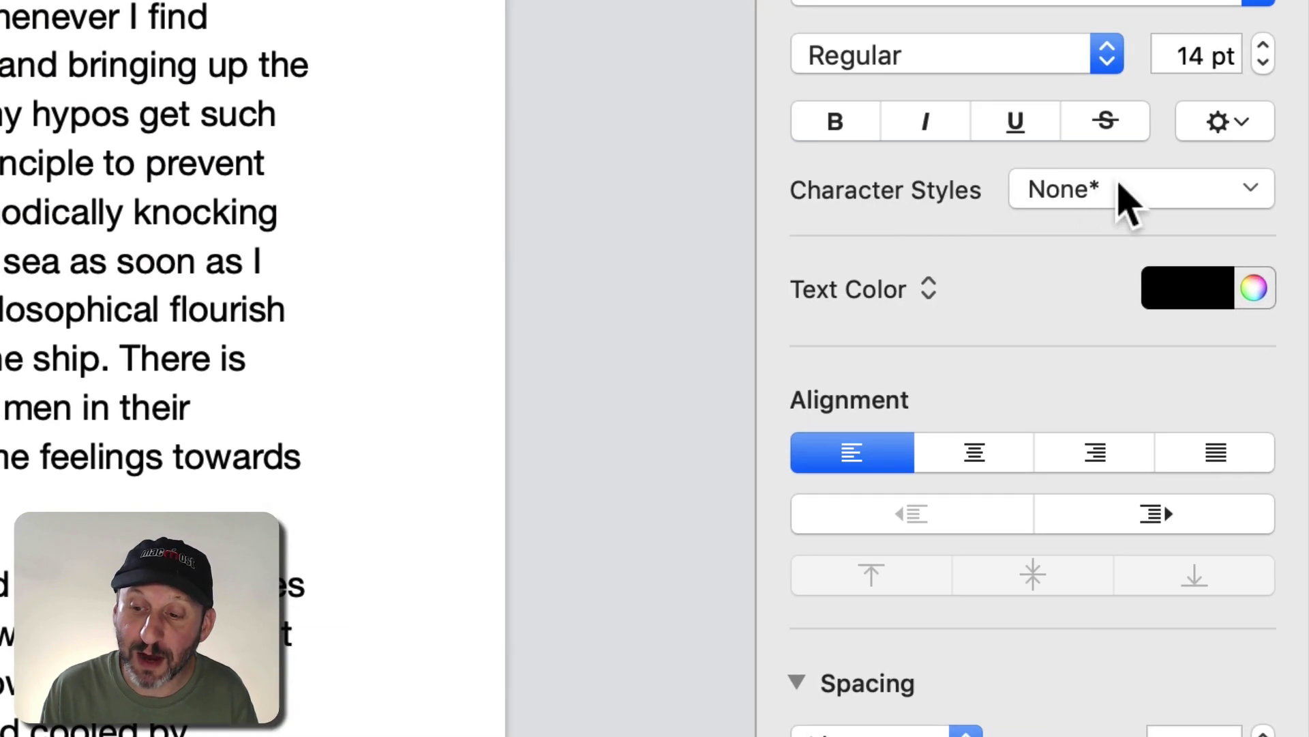
Create a character style named 'Green Highlight' from the green-shaded phrase
{"action": "left_click", "coordinate": [1205, 407]}
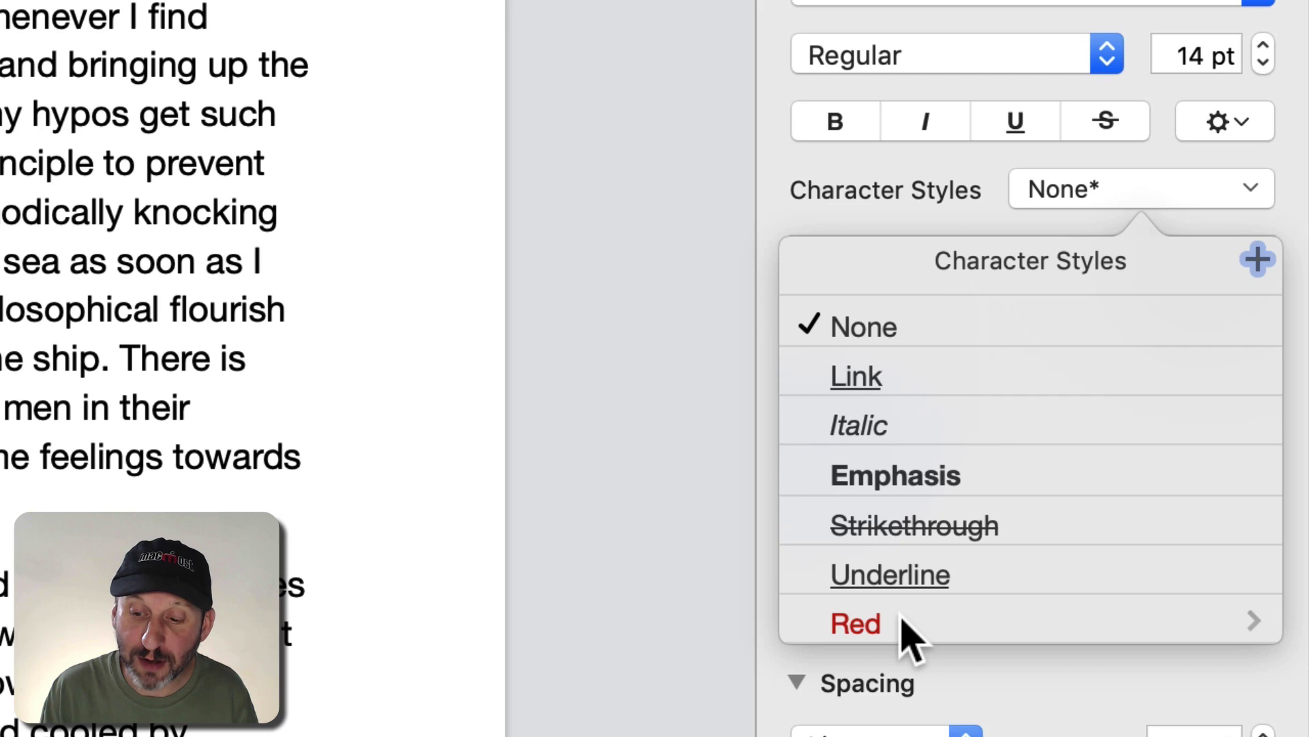
{"action": "left_click", "coordinate": [1257, 259]}
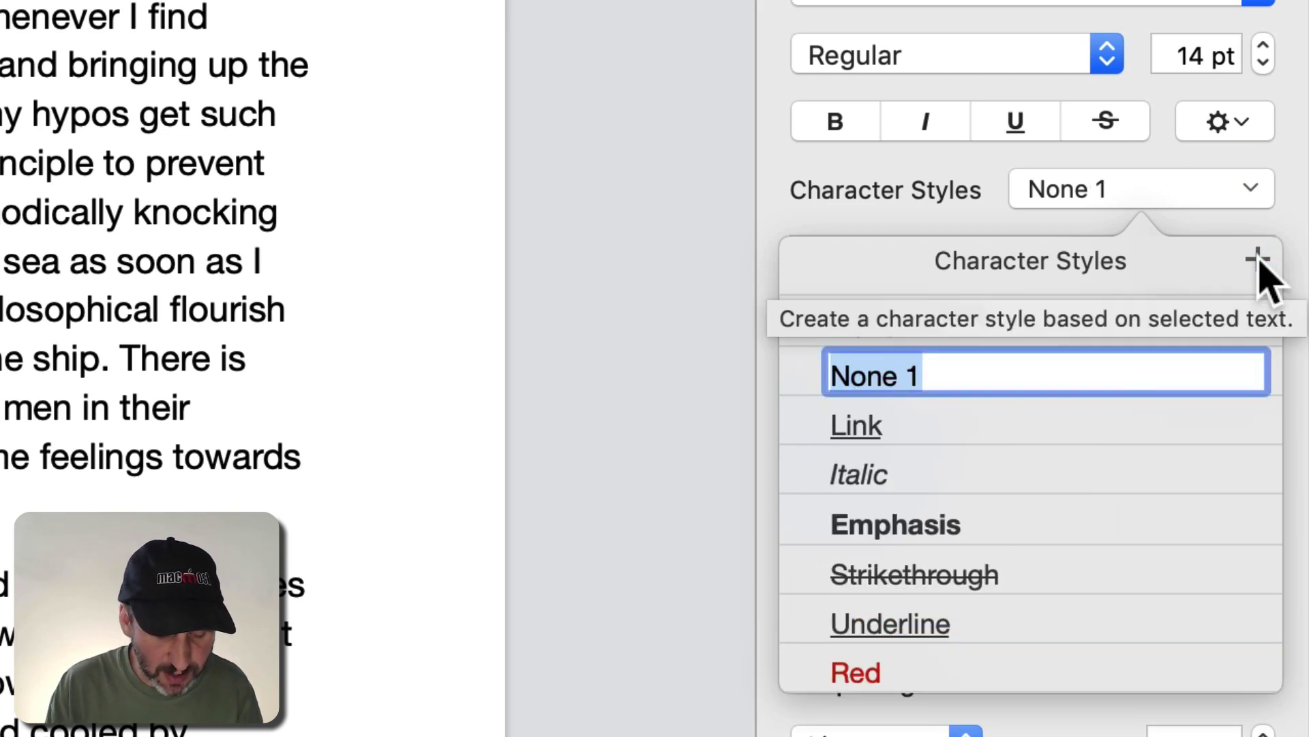
{"action": "type", "text": "Green "}
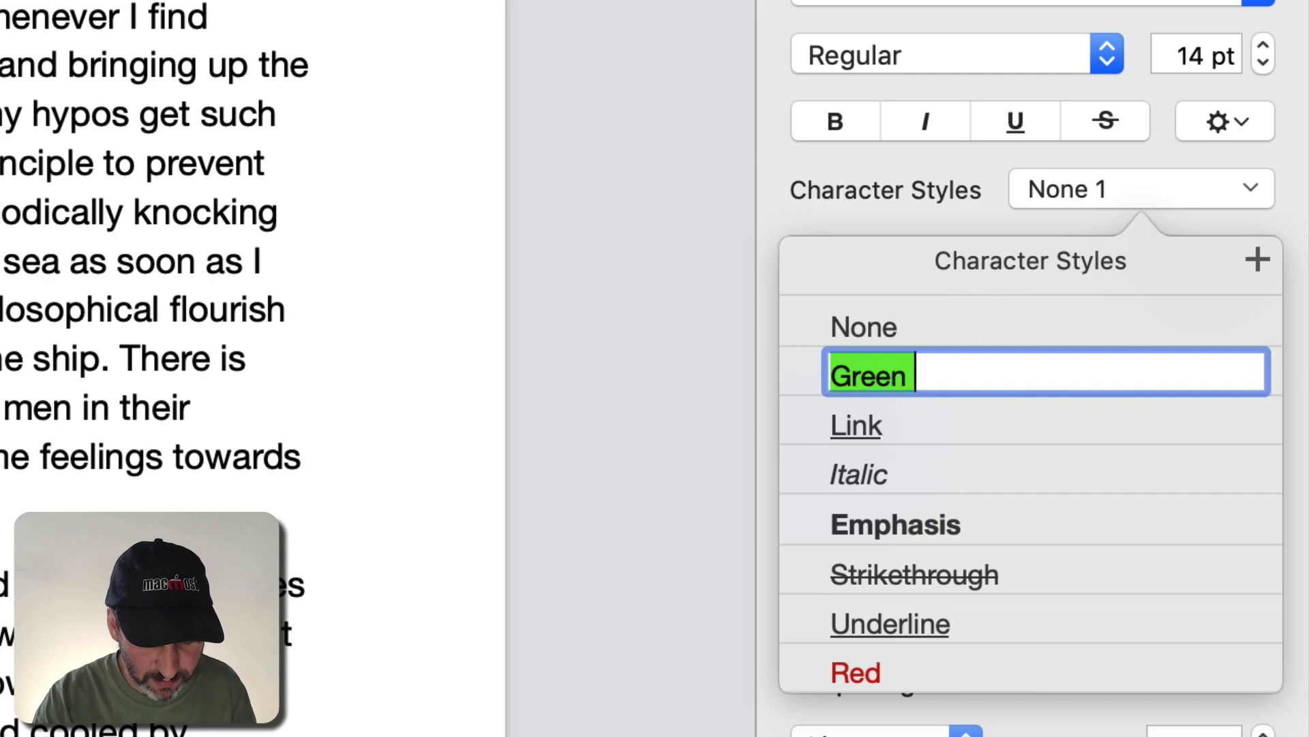
{"action": "type", "text": "Highli"}
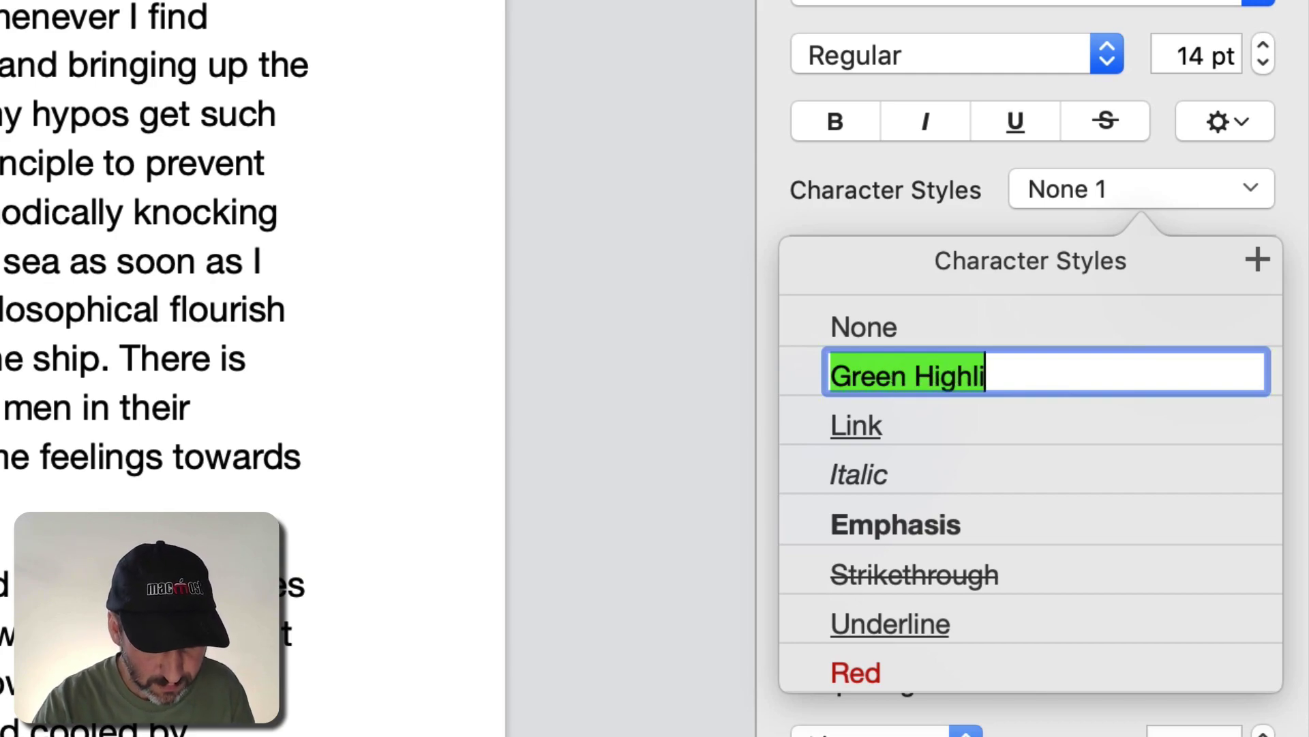
{"action": "type", "text": "ght"}
{"action": "key", "text": "Return"}
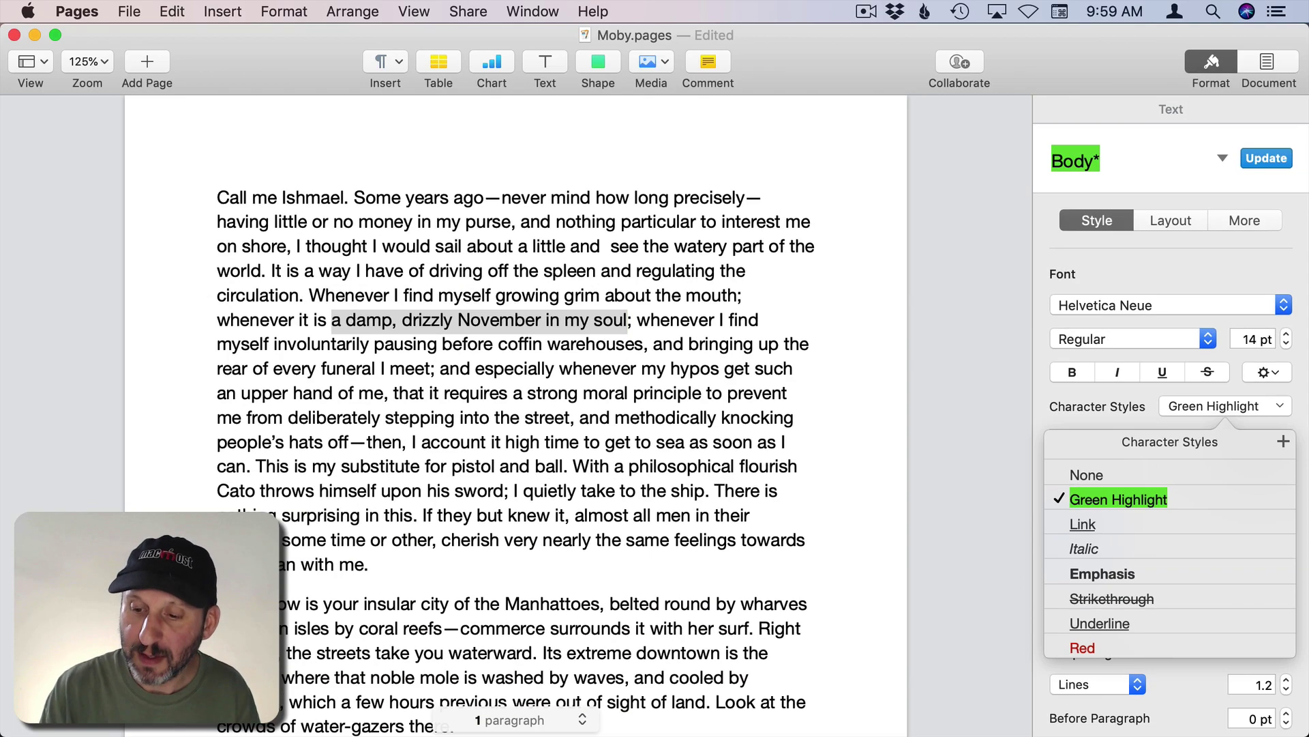
{"action": "left_click", "coordinate": [512, 404]}
Apply the Green Highlight style to the word 'requires'
{"action": "double_click", "coordinate": [472, 394]}
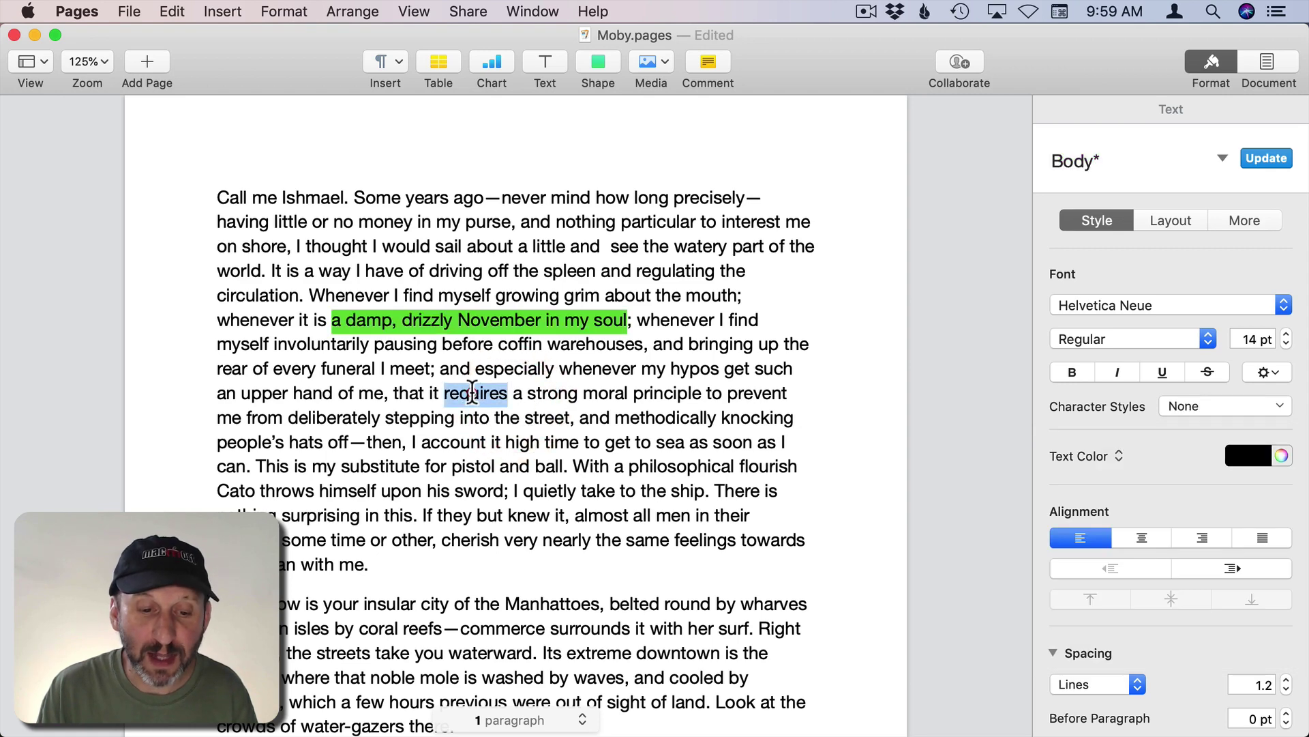
{"action": "left_click", "coordinate": [1214, 404]}
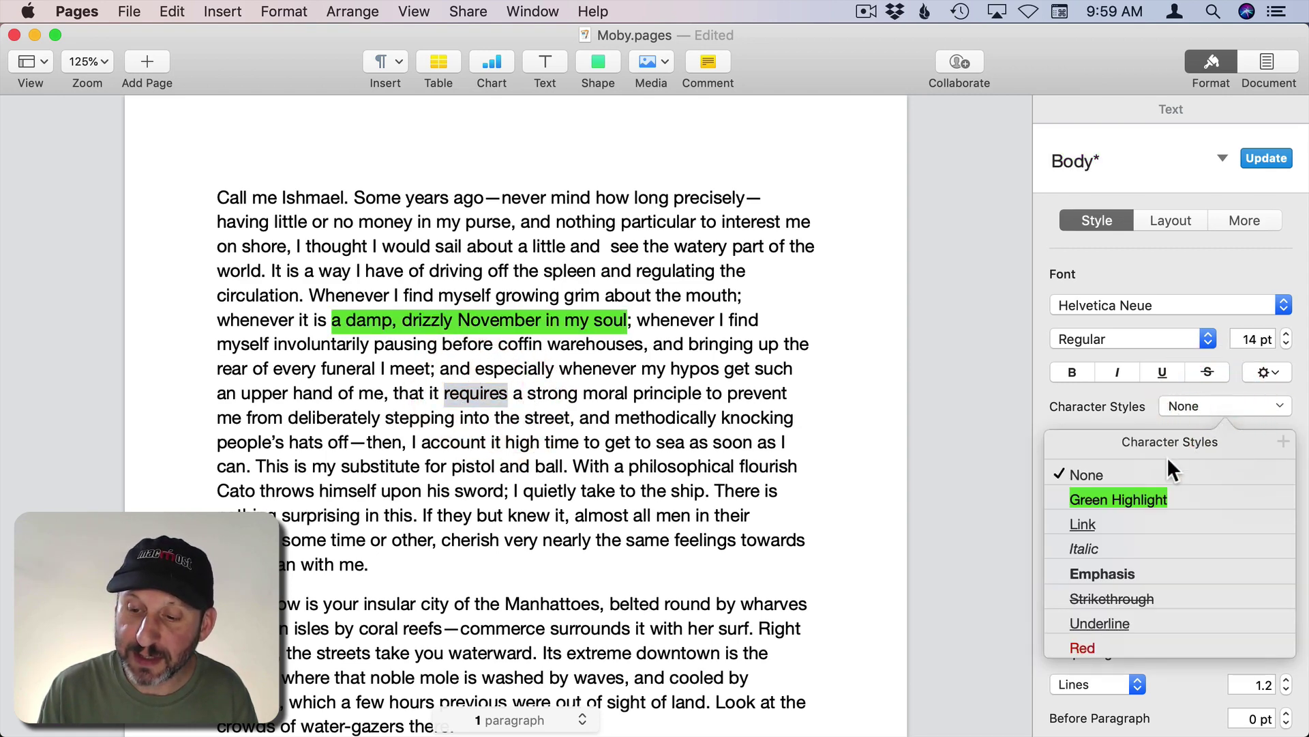
{"action": "left_click", "coordinate": [1118, 500]}
{"action": "left_click", "coordinate": [589, 417]}
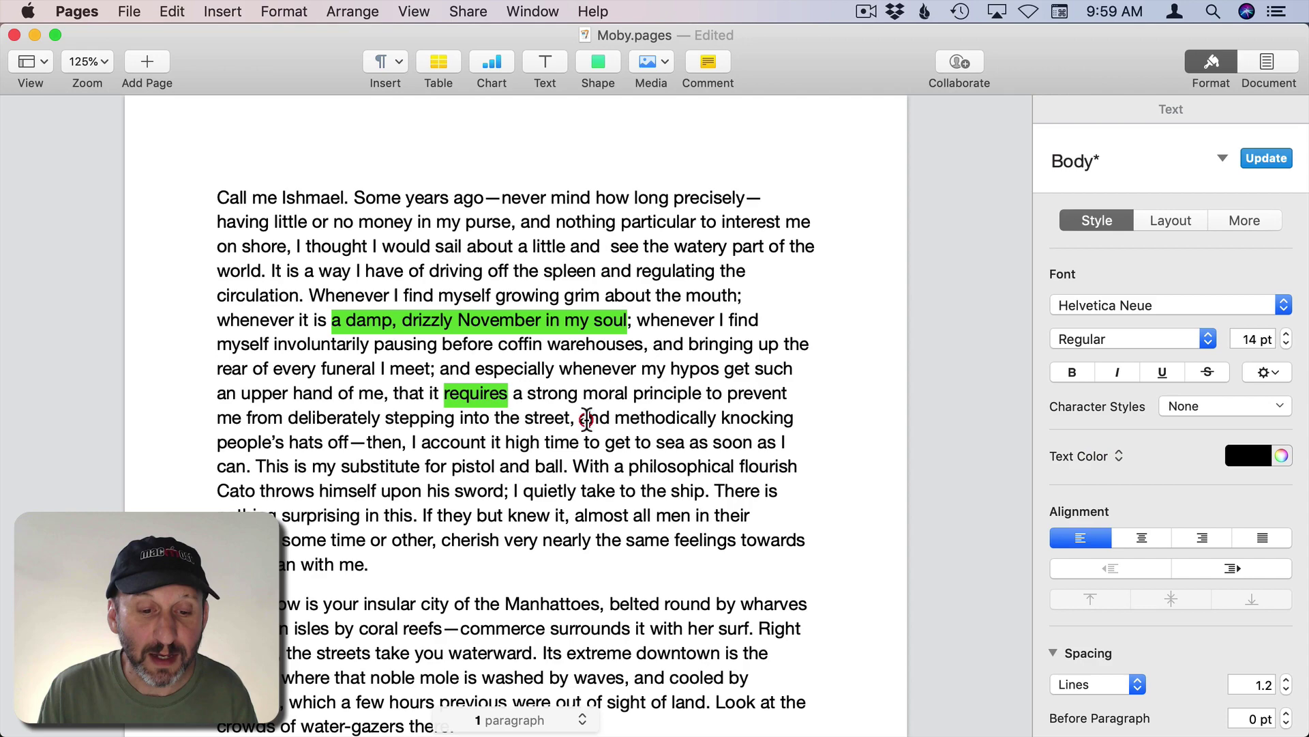
Set F1 as the Green Highlight character style's shortcut
{"action": "double_click", "coordinate": [549, 417]}
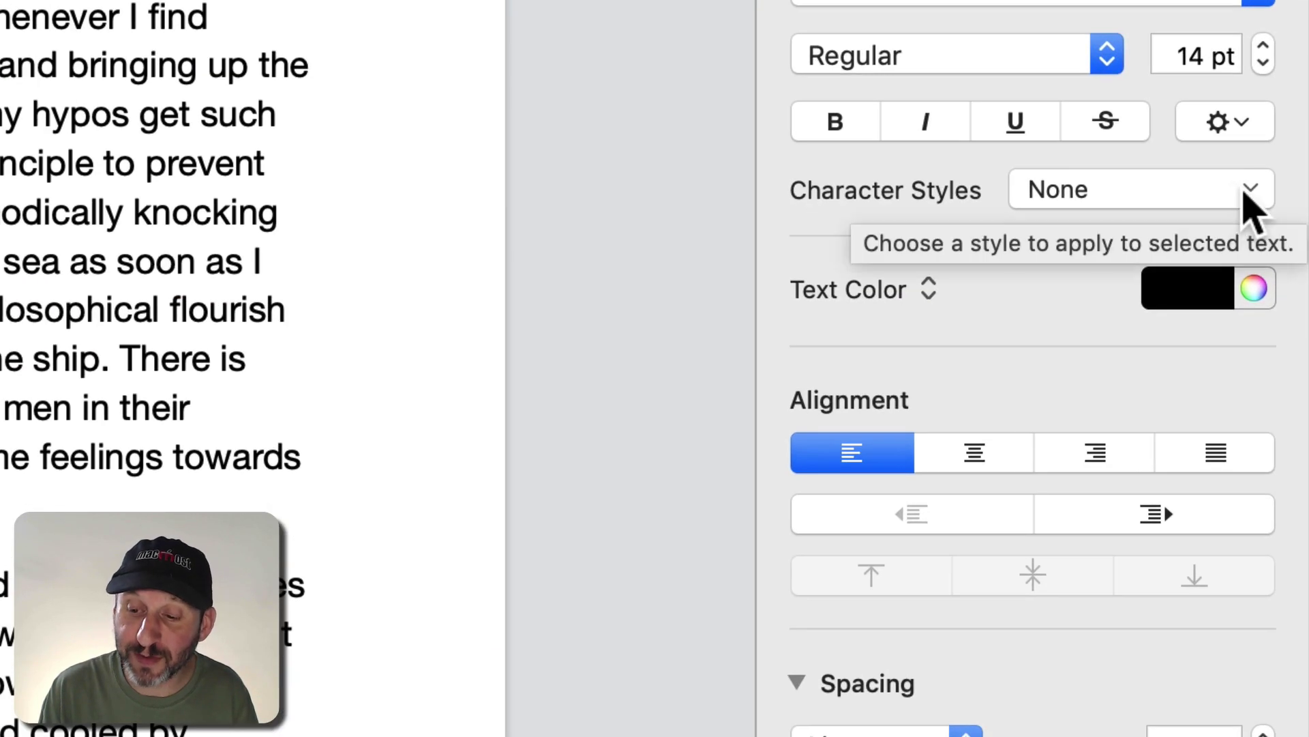
{"action": "left_click", "coordinate": [1245, 188]}
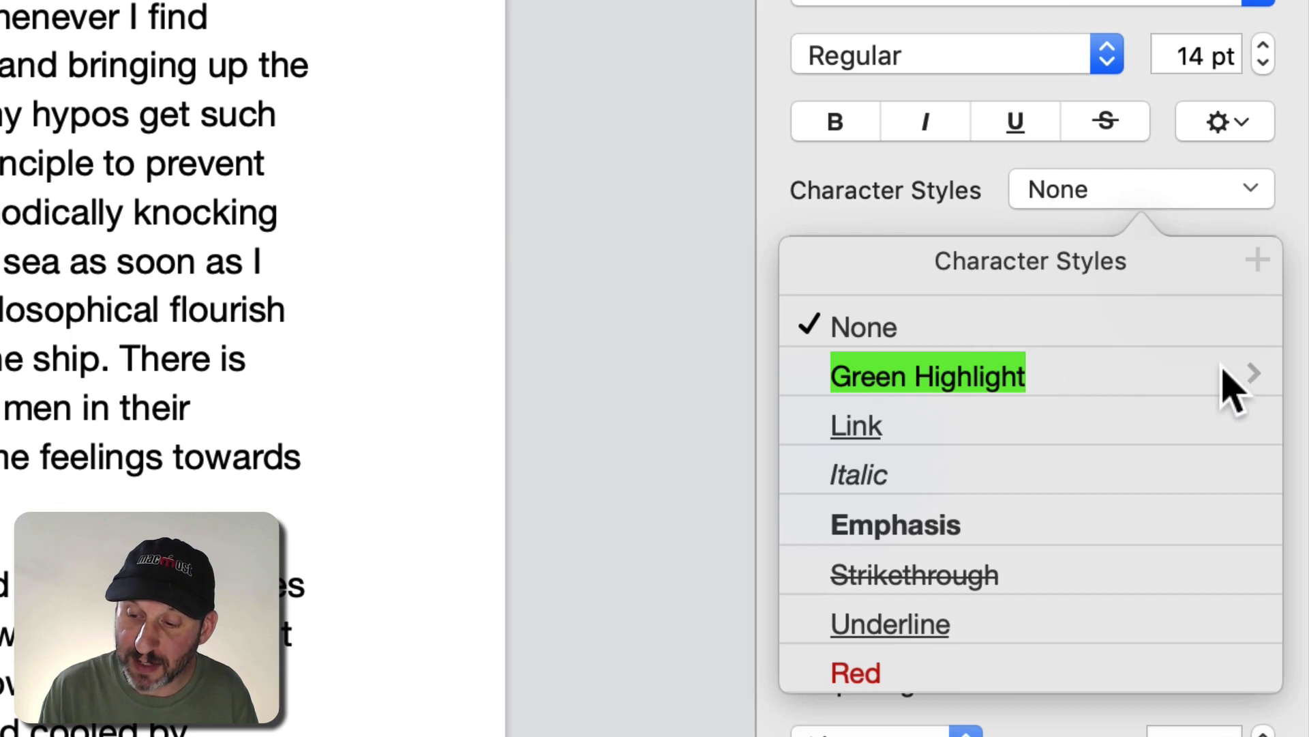
{"action": "left_click", "coordinate": [1255, 376]}
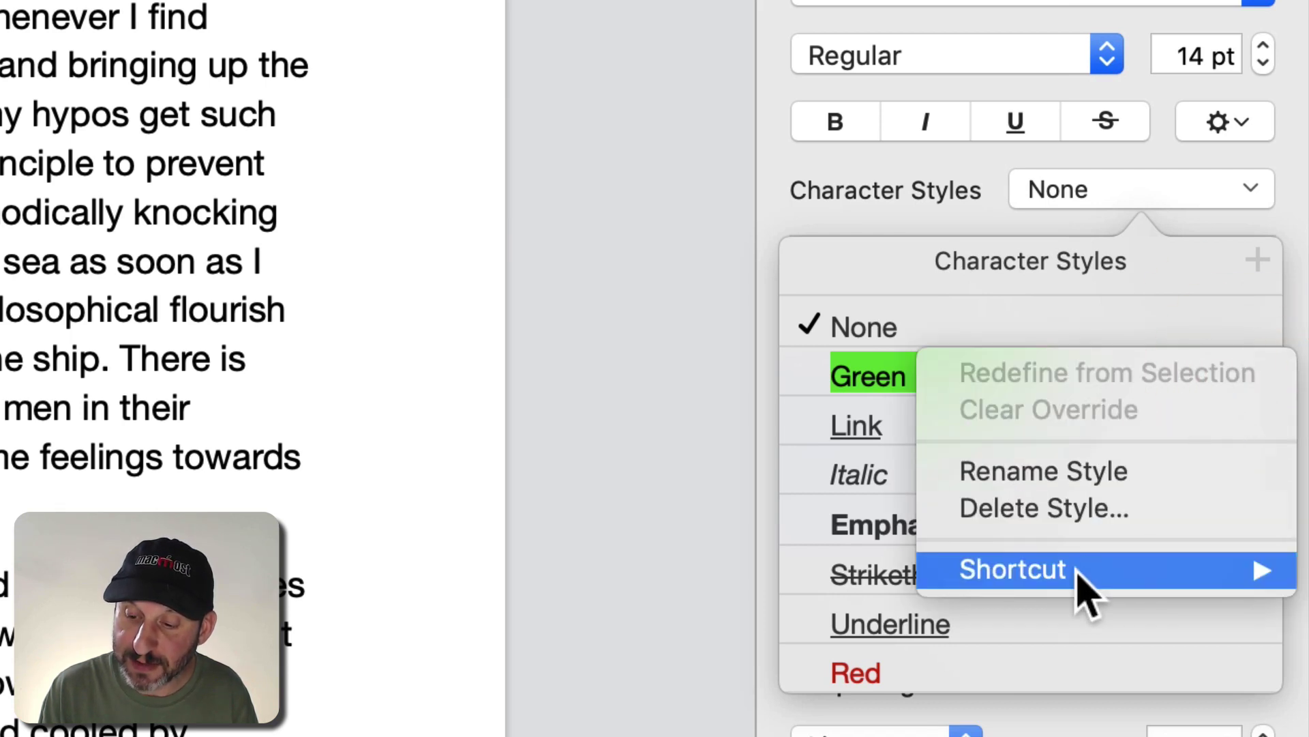
{"action": "mouse_move", "coordinate": [1012, 569]}
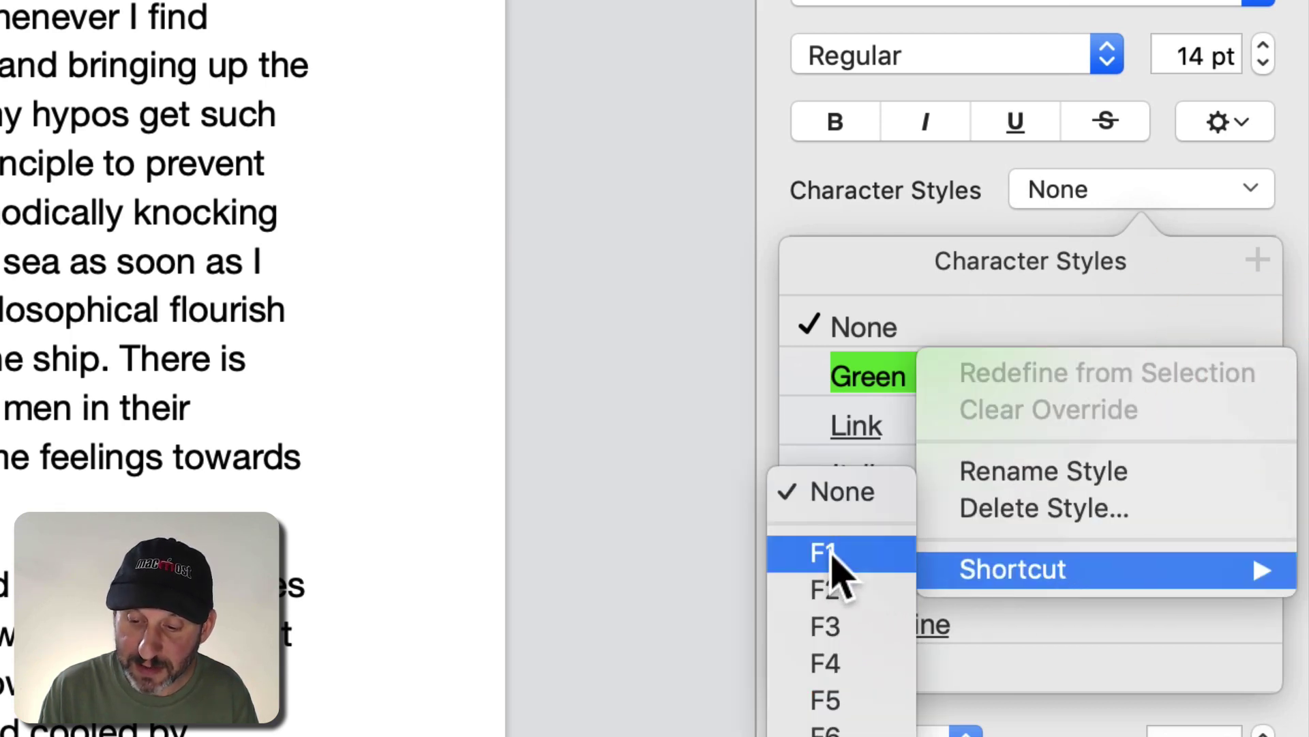
{"action": "left_click", "coordinate": [834, 566]}
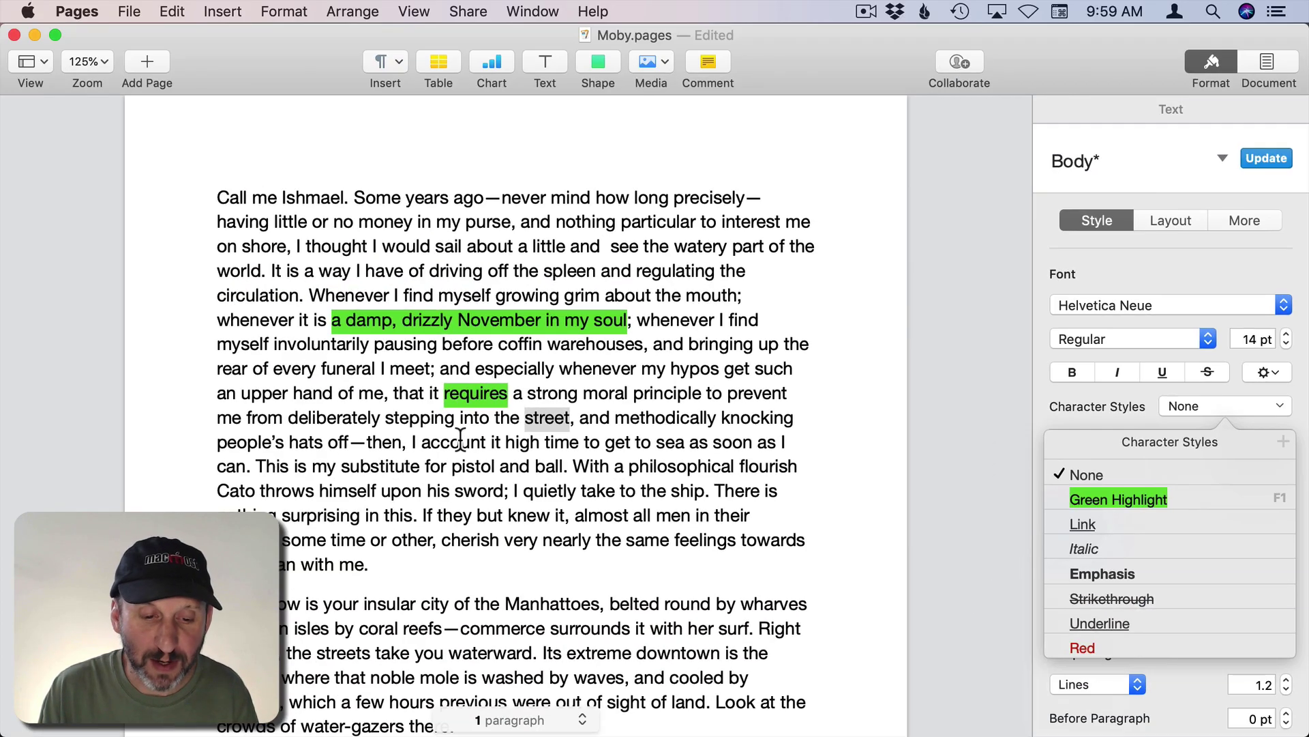
Highlight the words 'account' and 'hypos' green with F1
{"action": "double_click", "coordinate": [460, 440]}
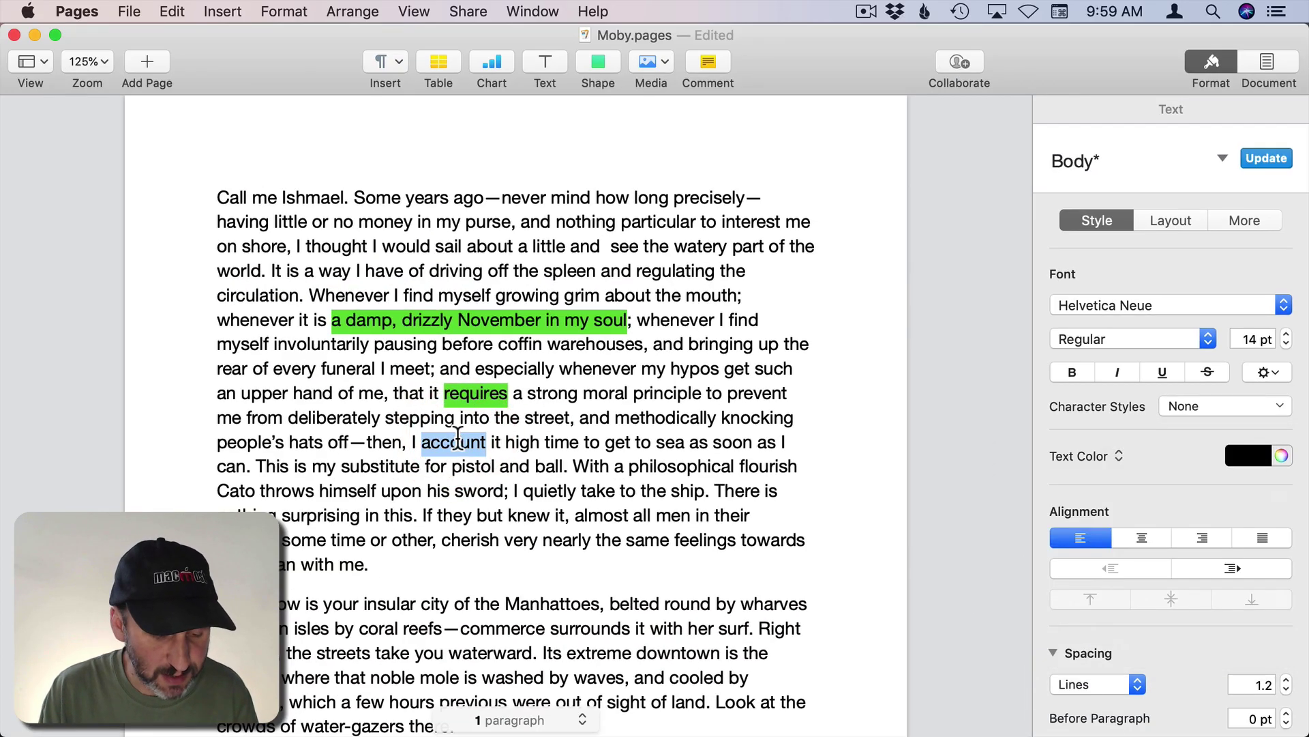
{"action": "key", "text": "F1"}
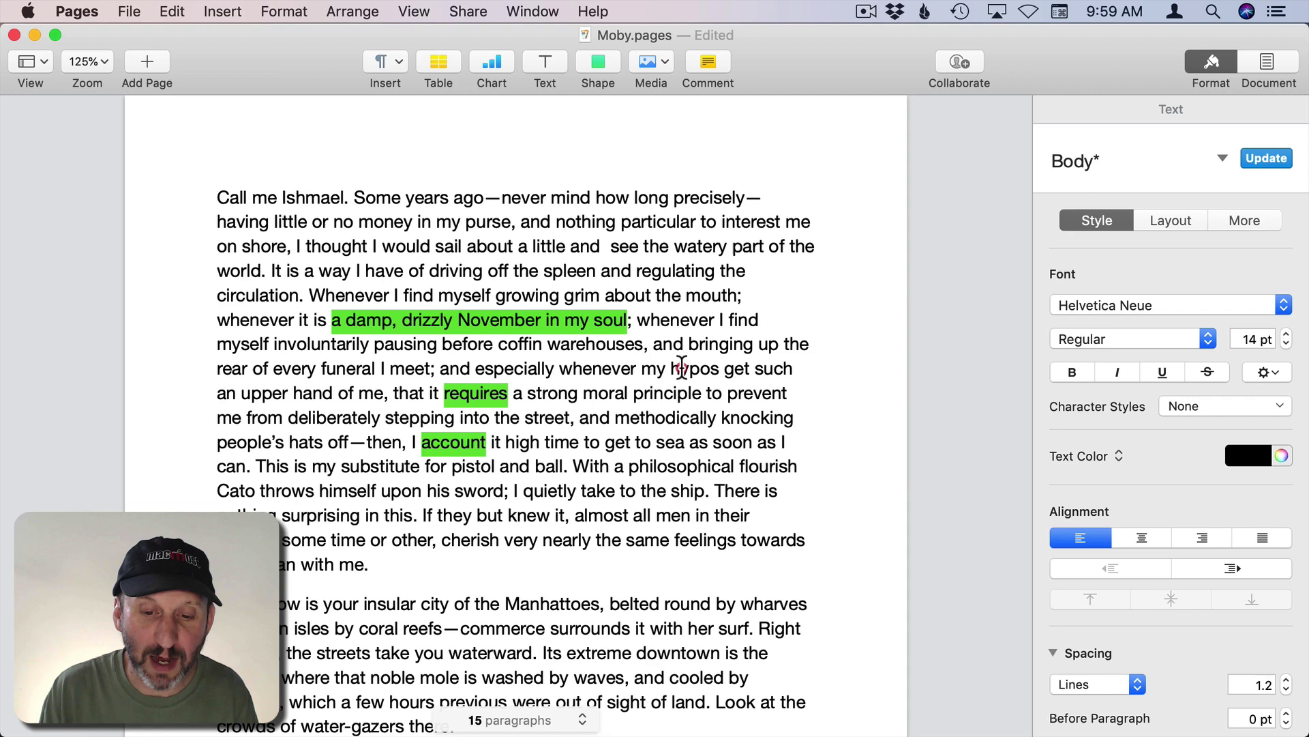
{"action": "double_click", "coordinate": [682, 368]}
{"action": "key", "text": "F1"}
{"action": "left_click", "coordinate": [709, 427]}
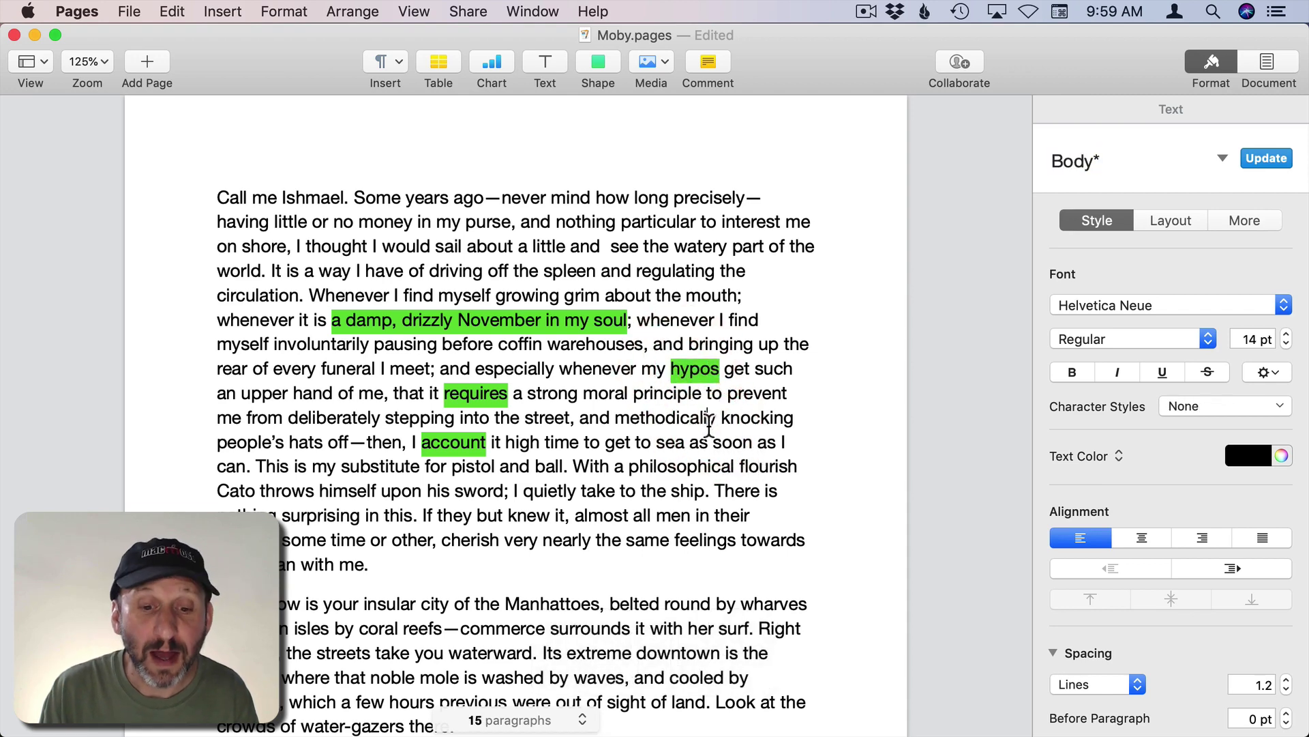
Give the word 'methodically' a yellow text background
{"action": "double_click", "coordinate": [642, 417]}
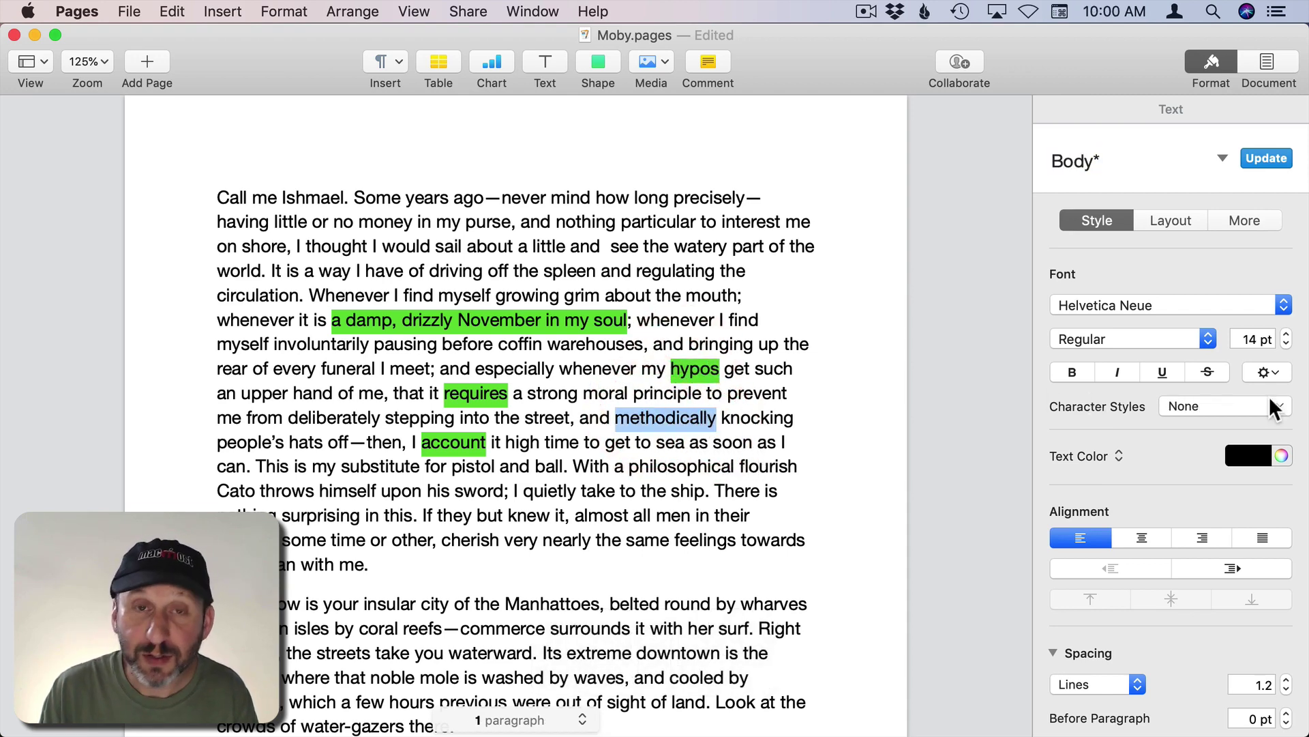
{"action": "left_click", "coordinate": [1267, 372]}
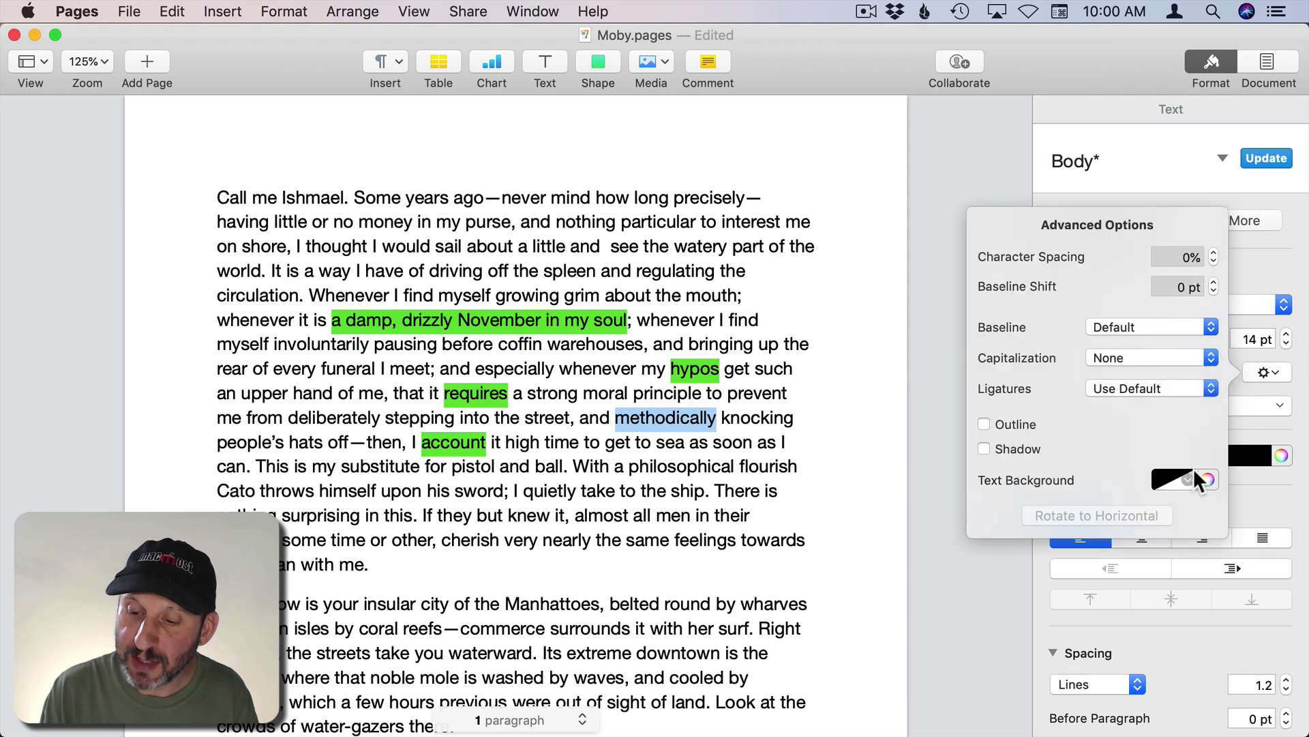
{"action": "left_click", "coordinate": [1189, 477]}
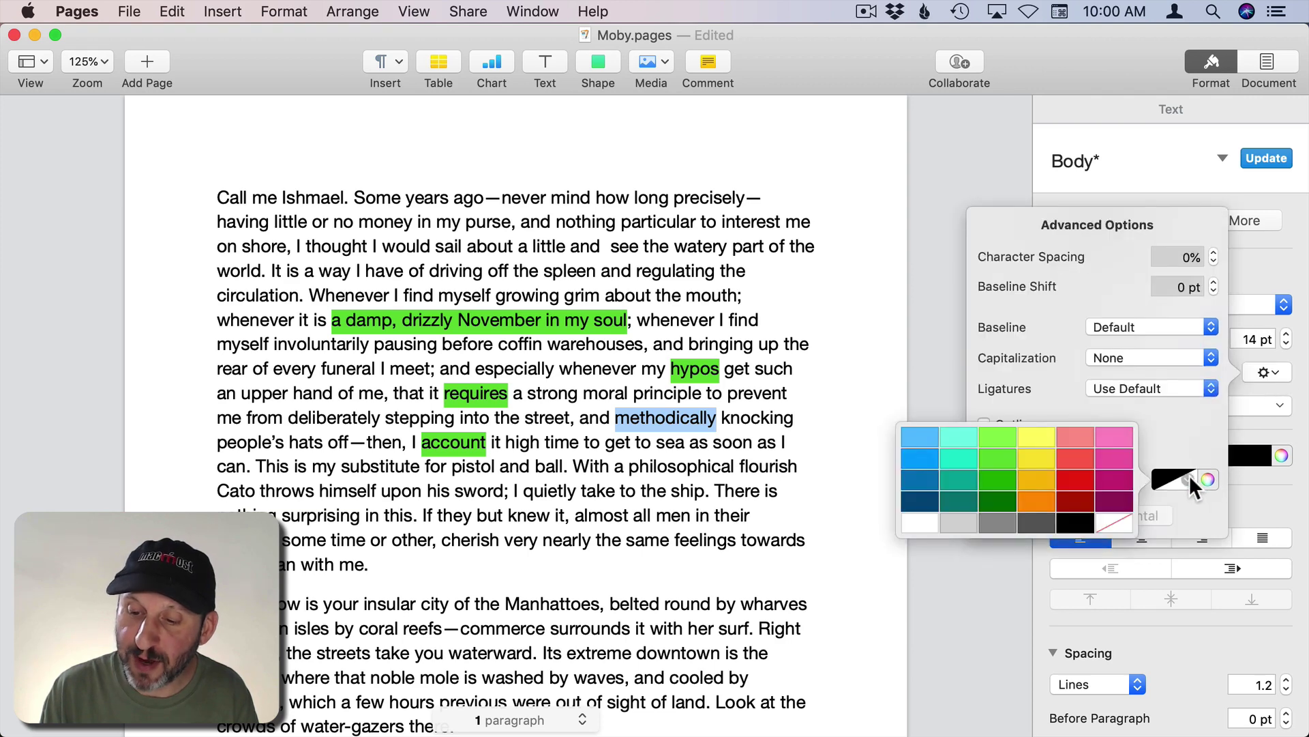
{"action": "left_click", "coordinate": [1037, 457]}
{"action": "left_click", "coordinate": [641, 450]}
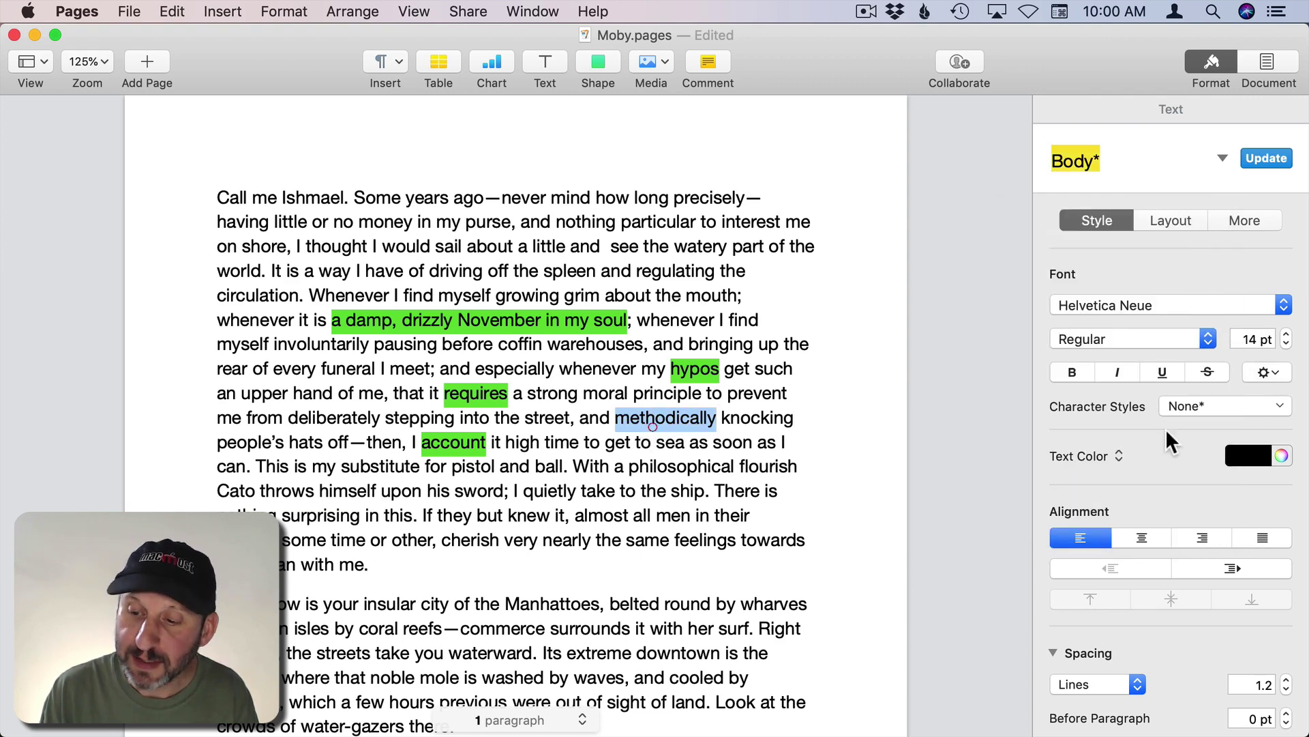
Save the yellow formatting as a character style named 'Yellow Highlight'
{"action": "left_click", "coordinate": [1279, 408]}
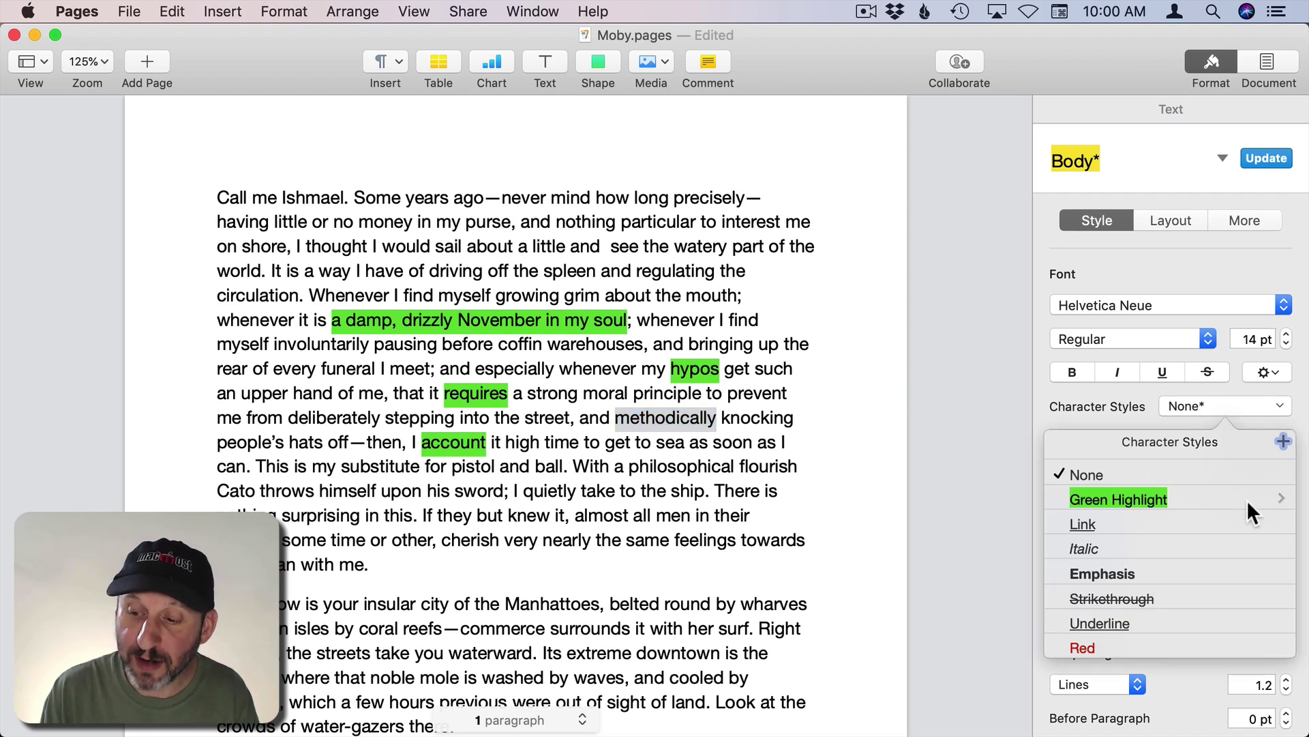
{"action": "left_click", "coordinate": [1283, 441]}
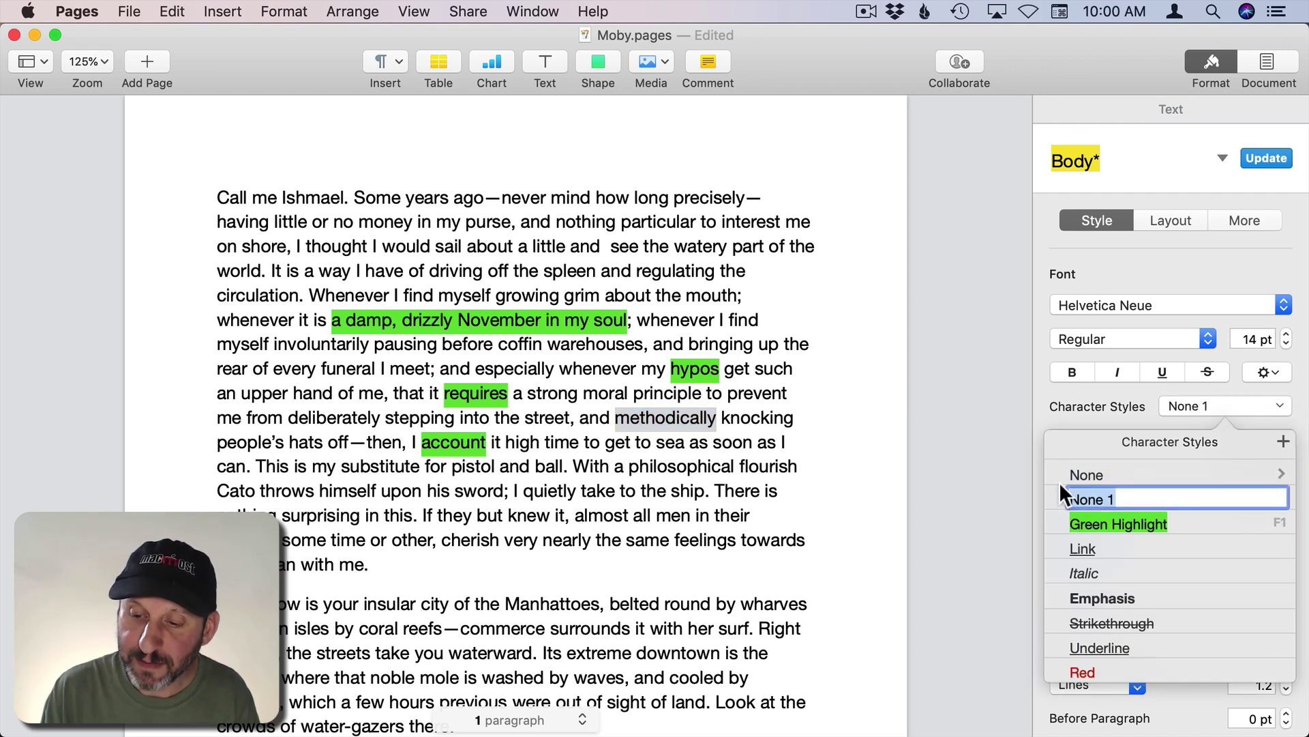
{"action": "type", "text": "Yell"}
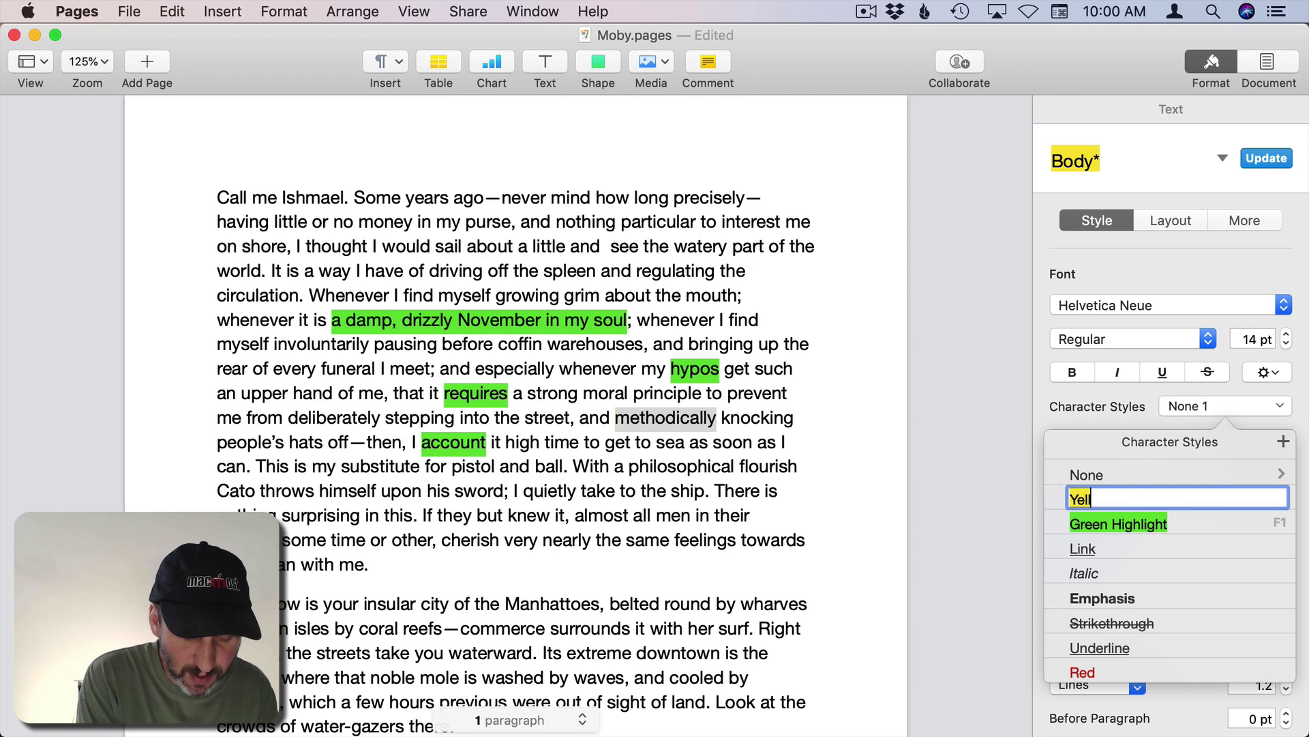
{"action": "type", "text": "ow Highlight"}
{"action": "key", "text": "Return"}
Apply the Yellow Highlight style to the word 'requires'
{"action": "double_click", "coordinate": [462, 394]}
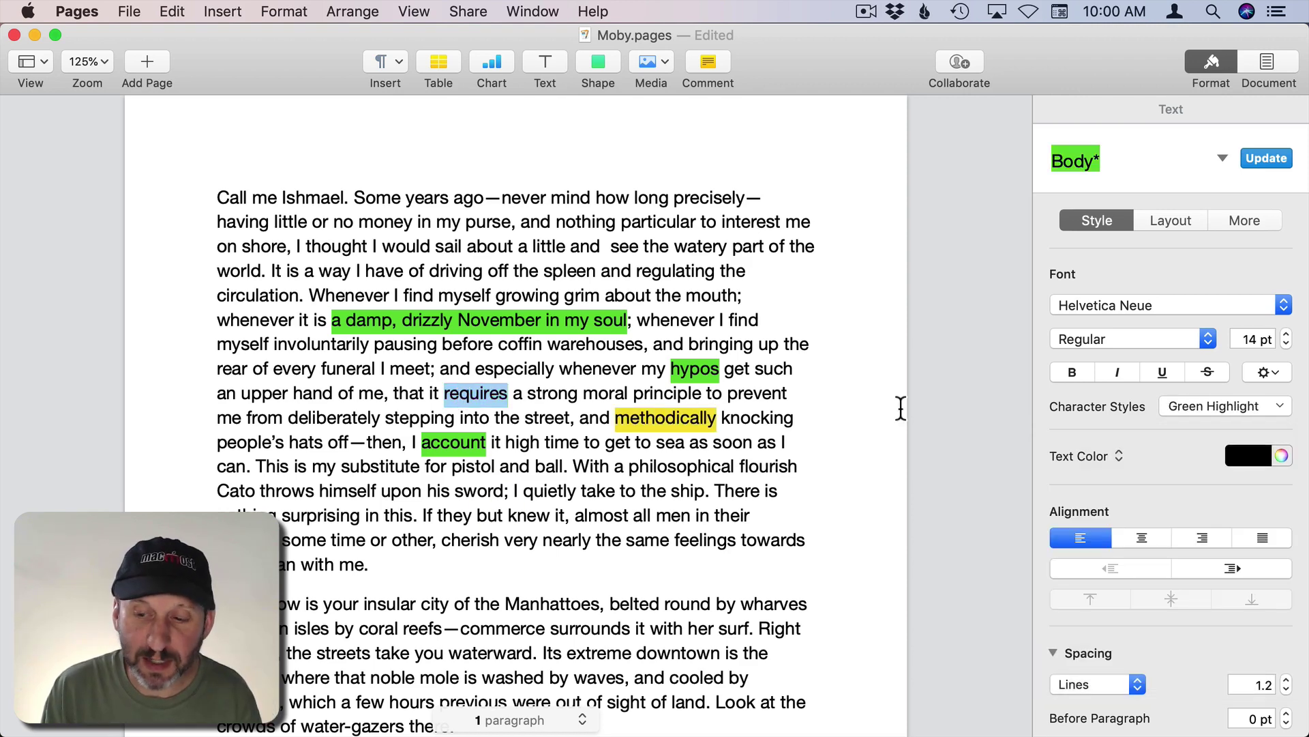
{"action": "left_click", "coordinate": [1235, 407]}
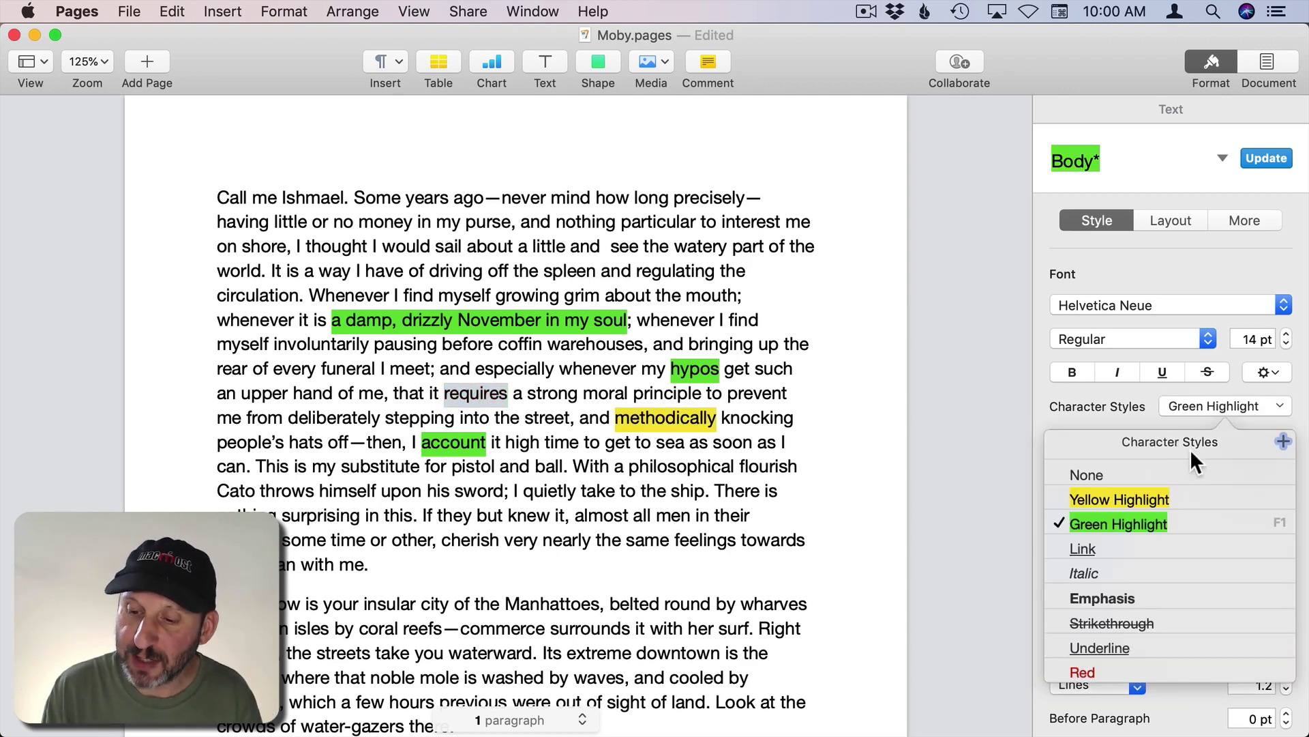
{"action": "left_click", "coordinate": [1152, 500]}
Set F2 as the Yellow Highlight character style's shortcut
{"action": "left_click", "coordinate": [1256, 406]}
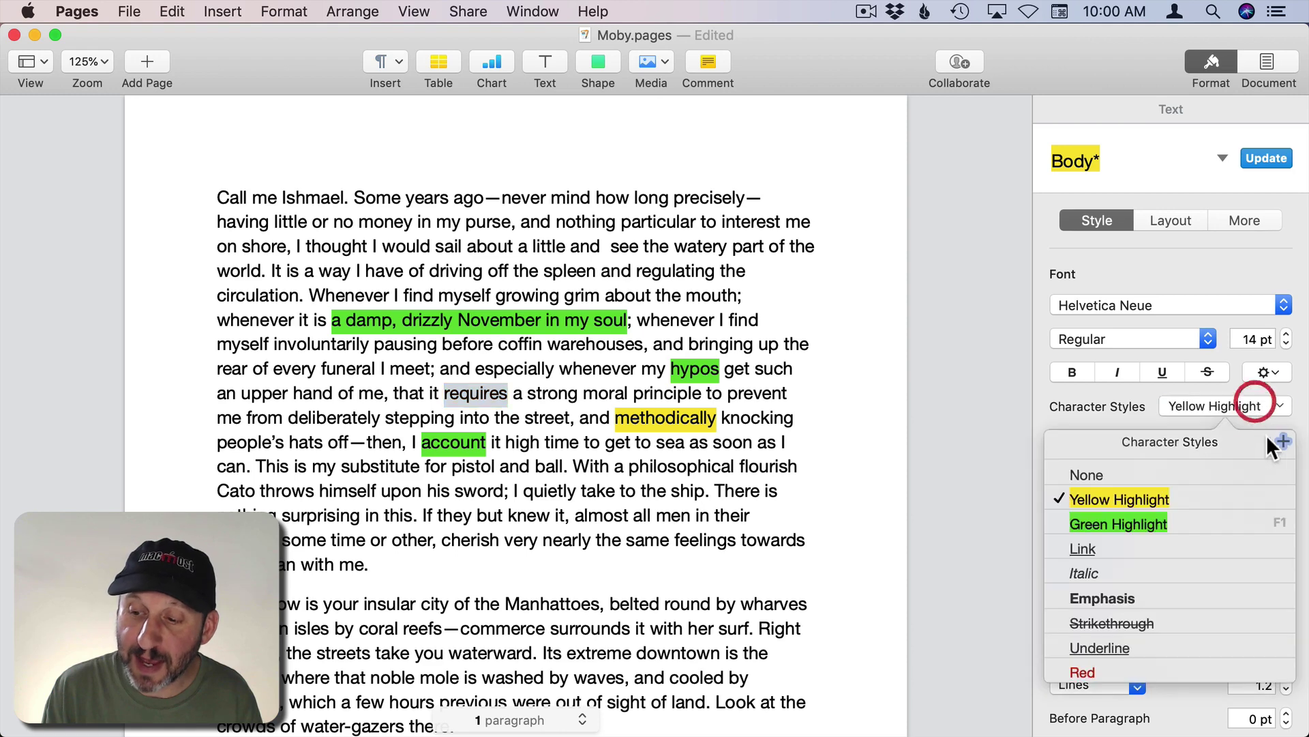
{"action": "left_click", "coordinate": [1287, 496]}
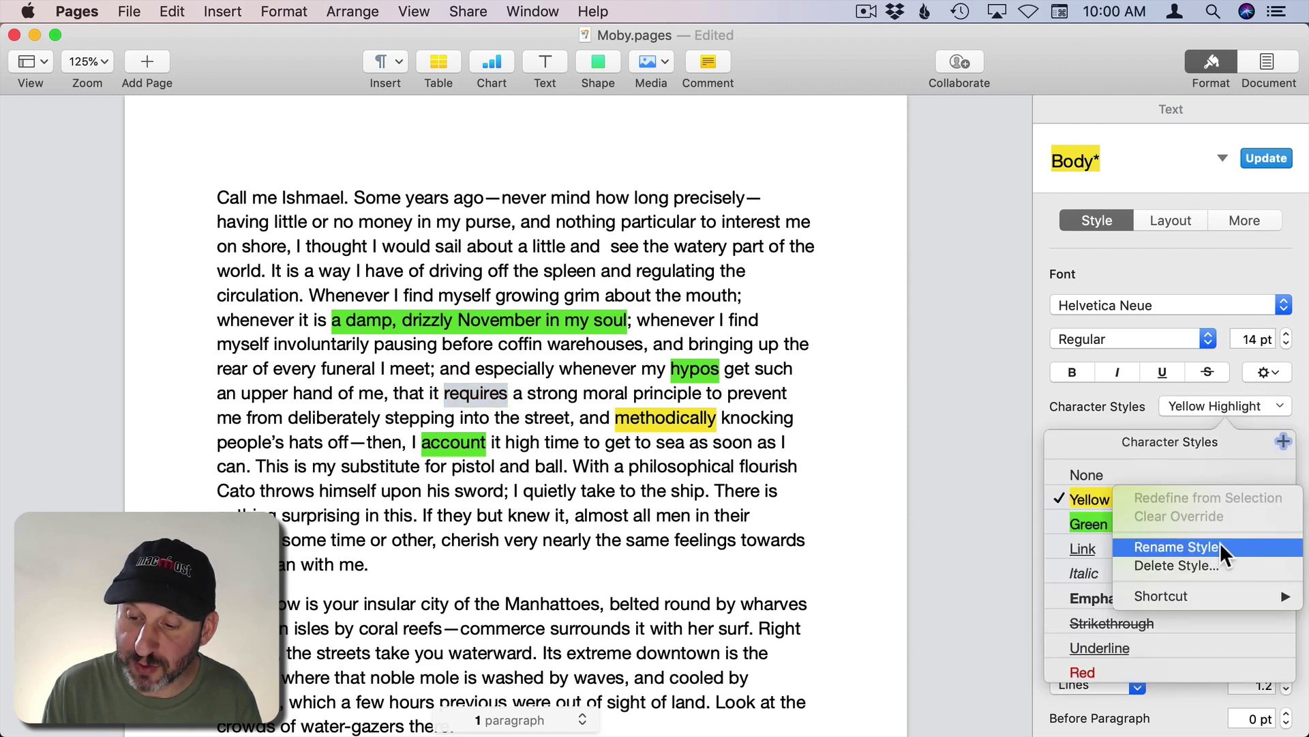
{"action": "left_click", "coordinate": [1083, 608]}
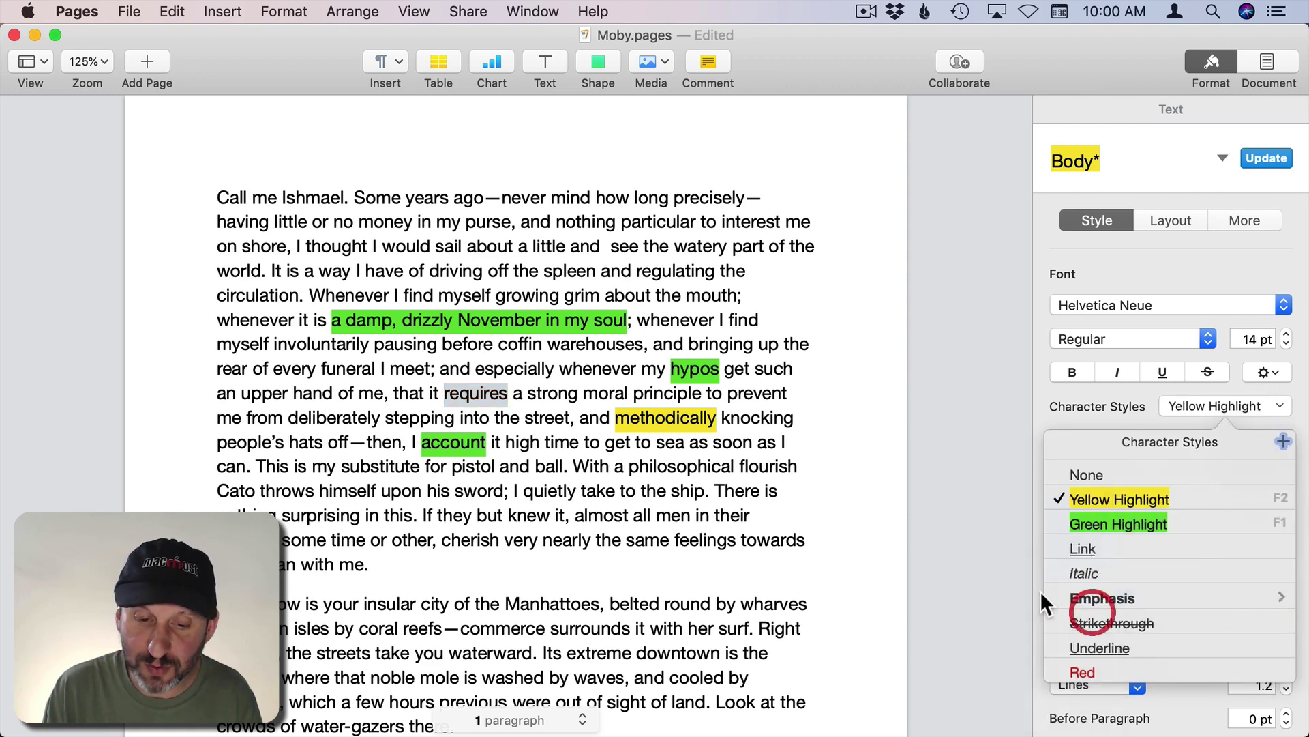
Highlight 'hypos' and the phrase 'but knew it' yellow with F2
{"action": "double_click", "coordinate": [685, 372]}
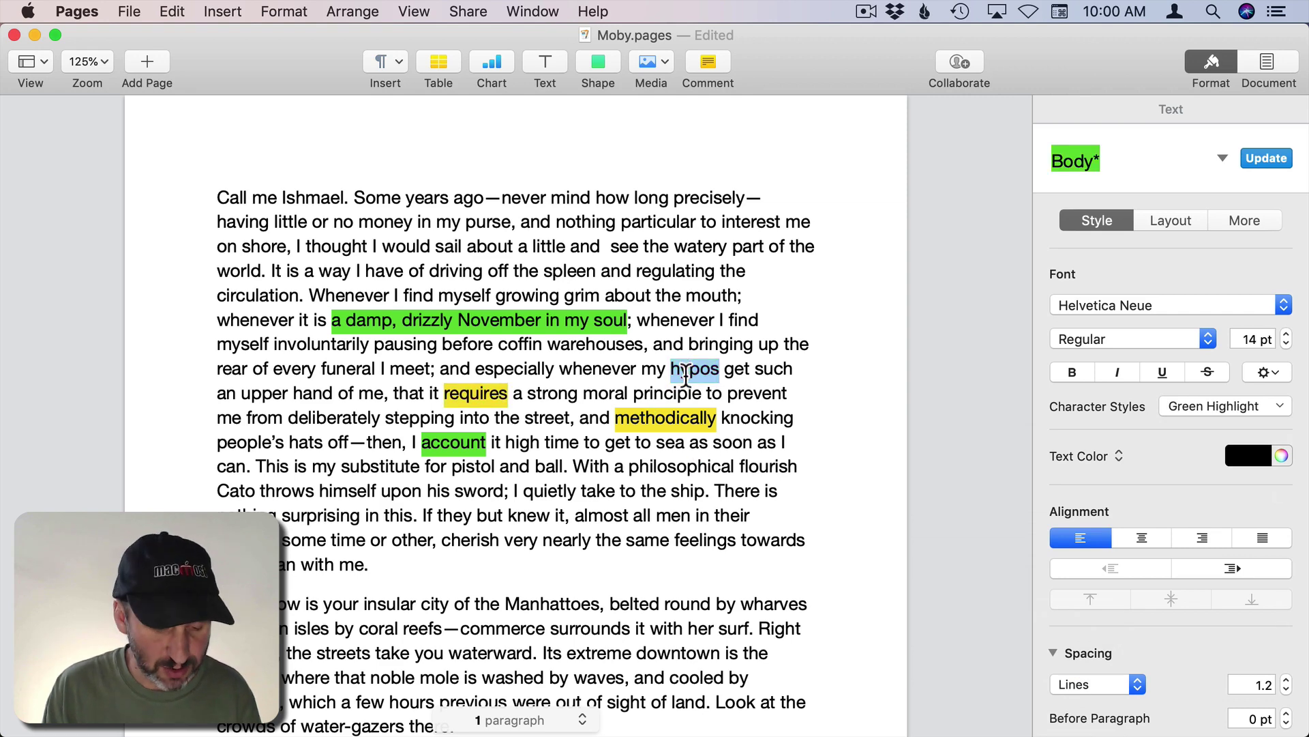
{"action": "key", "text": "F2"}
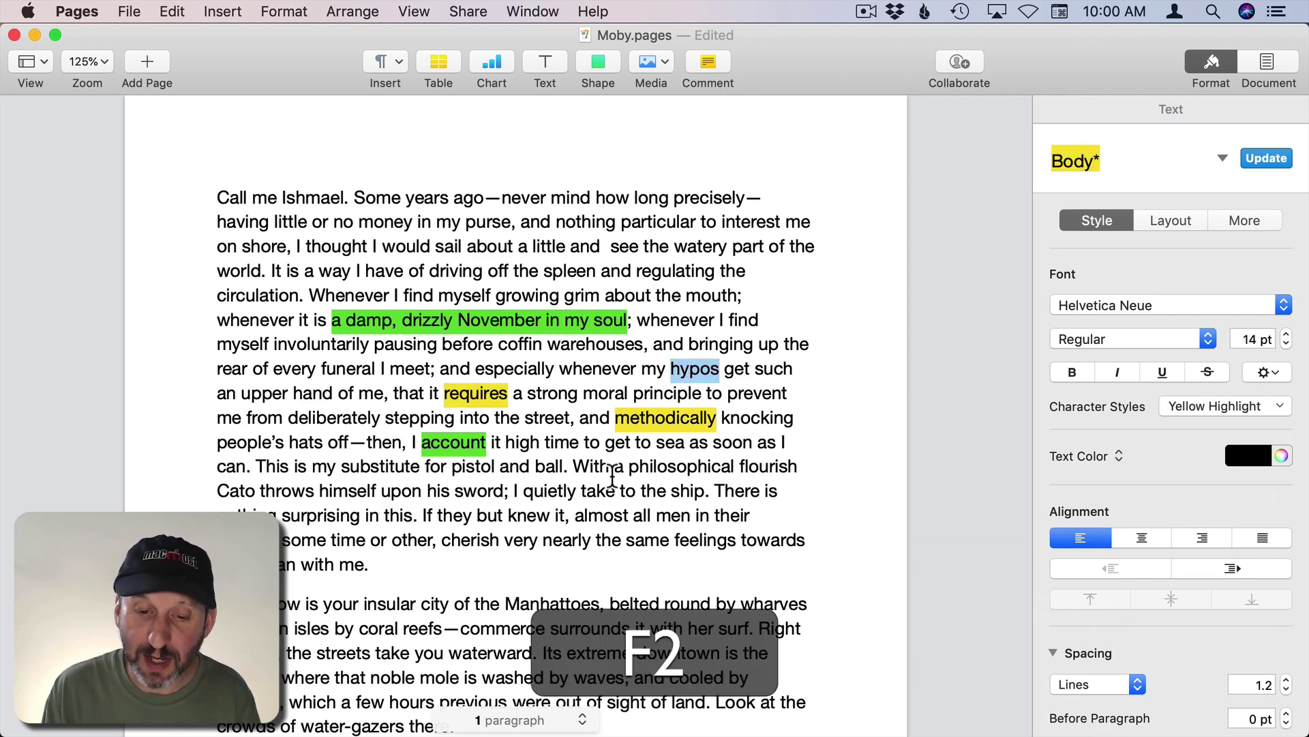
{"action": "left_click", "coordinate": [611, 477]}
{"action": "left_click_drag", "start_coordinate": [475, 523], "coordinate": [566, 519]}
{"action": "key", "text": "F2"}
{"action": "left_click", "coordinate": [577, 491]}
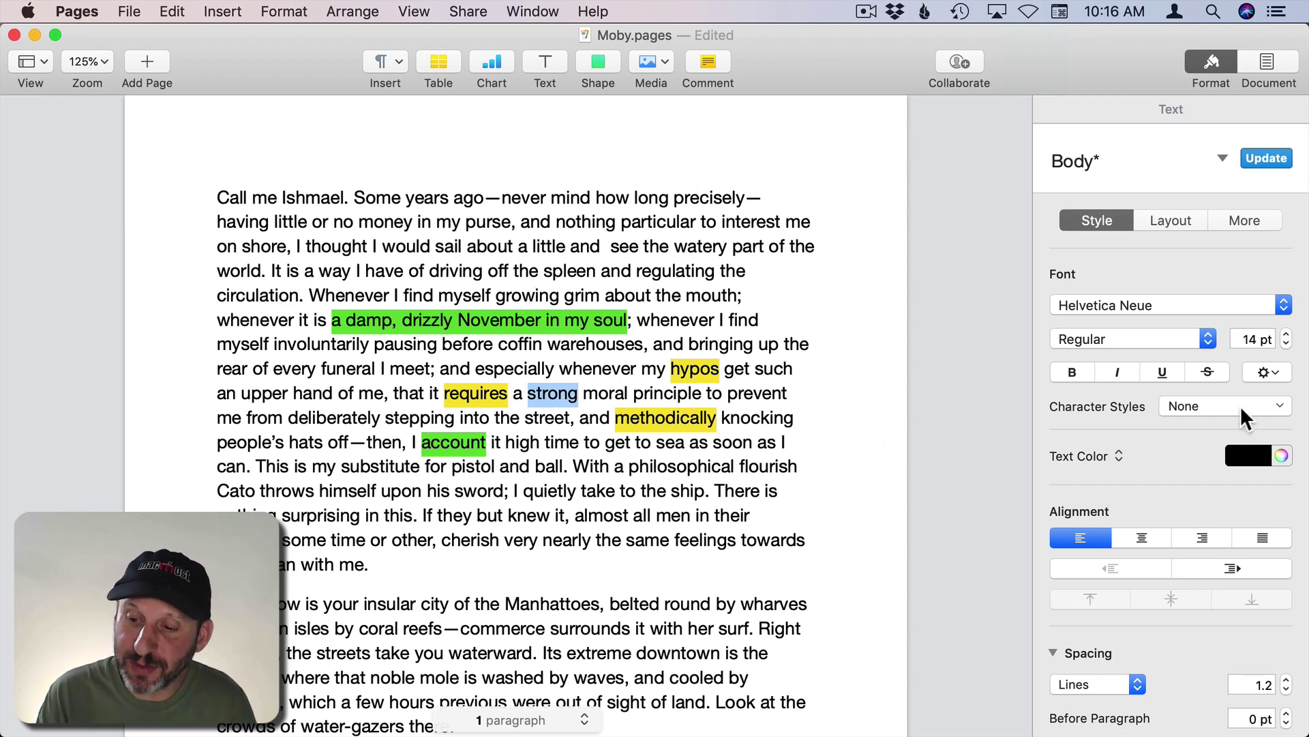
Assign F1 to Green Highlight in the Character Styles list
{"action": "left_click", "coordinate": [1241, 408]}
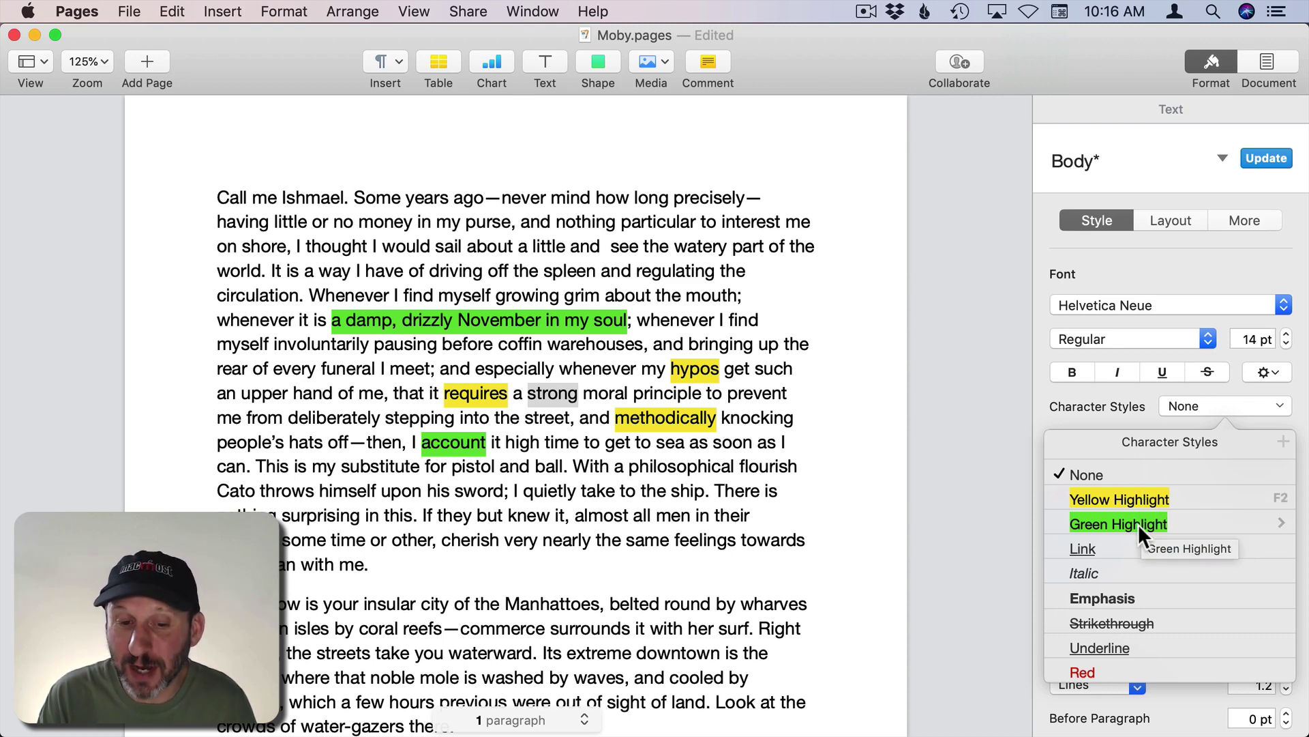
{"action": "key", "text": "F1"}
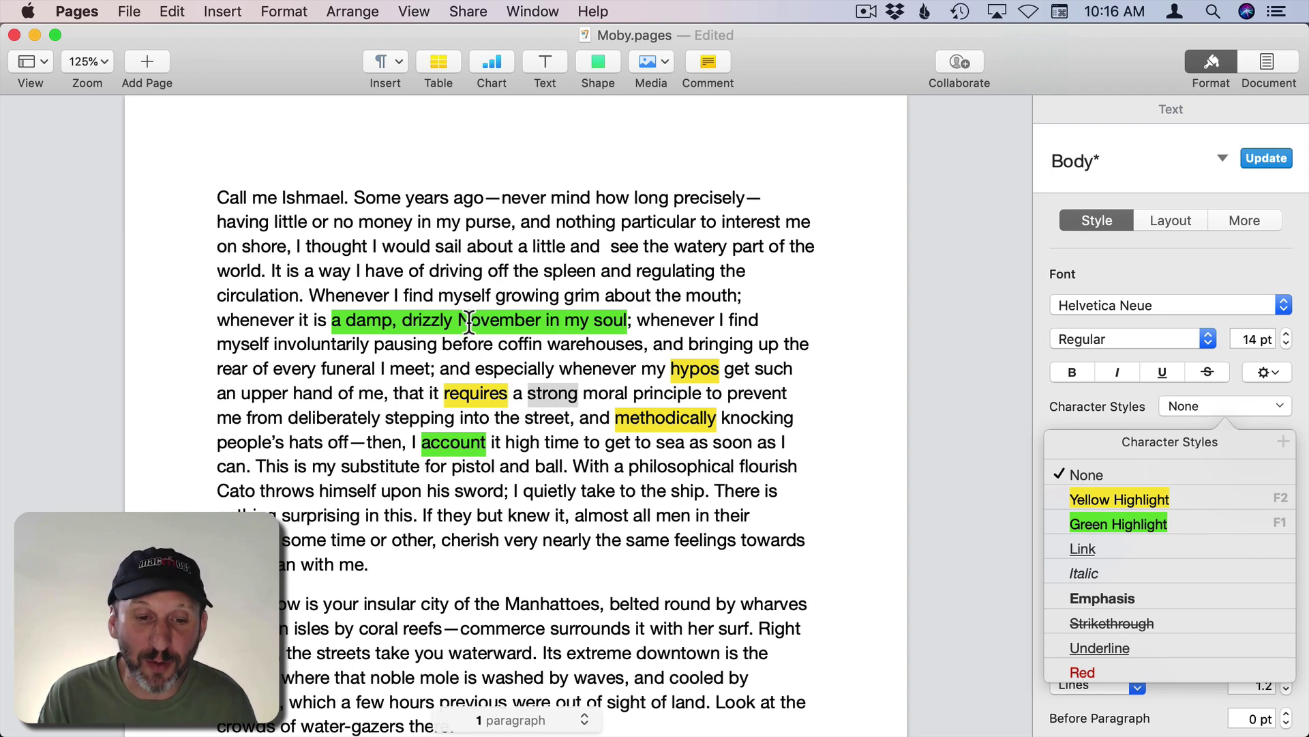
Copy the green style from 'November' and paste it onto the word 'sword'
{"action": "double_click", "coordinate": [470, 320]}
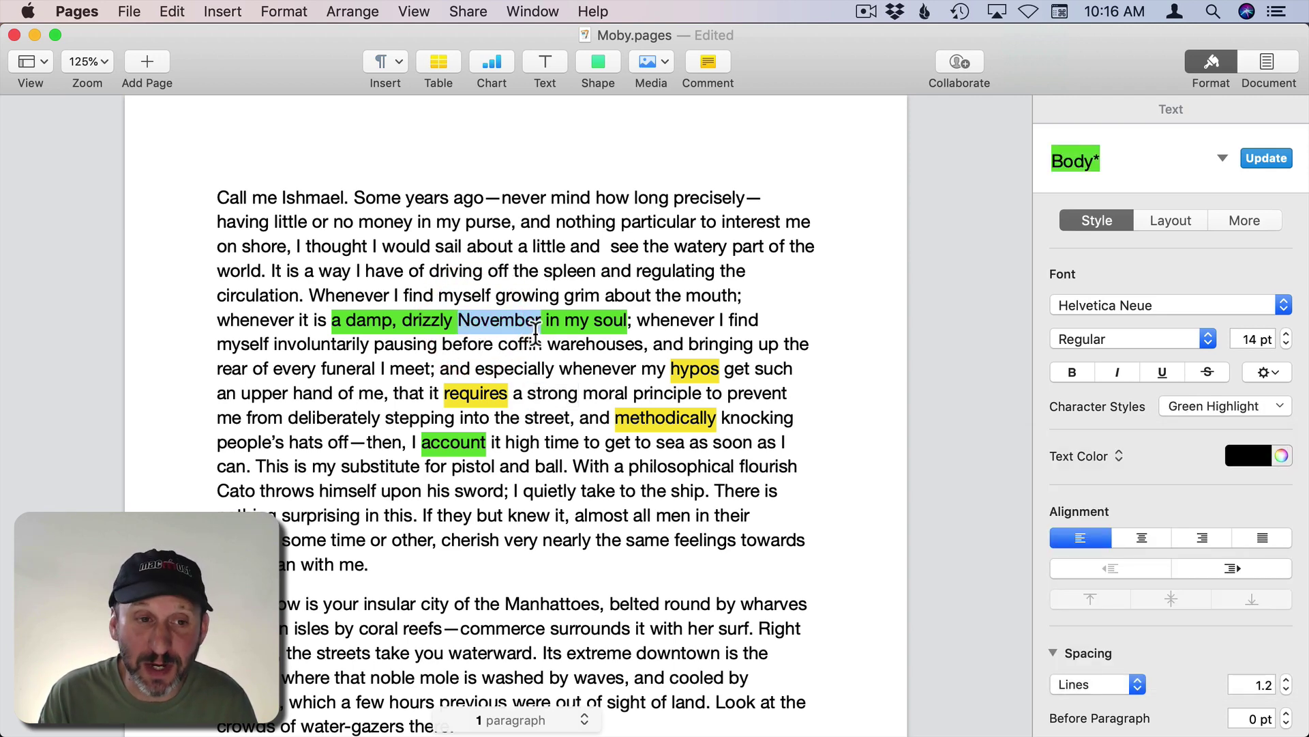
{"action": "left_click", "coordinate": [300, 12]}
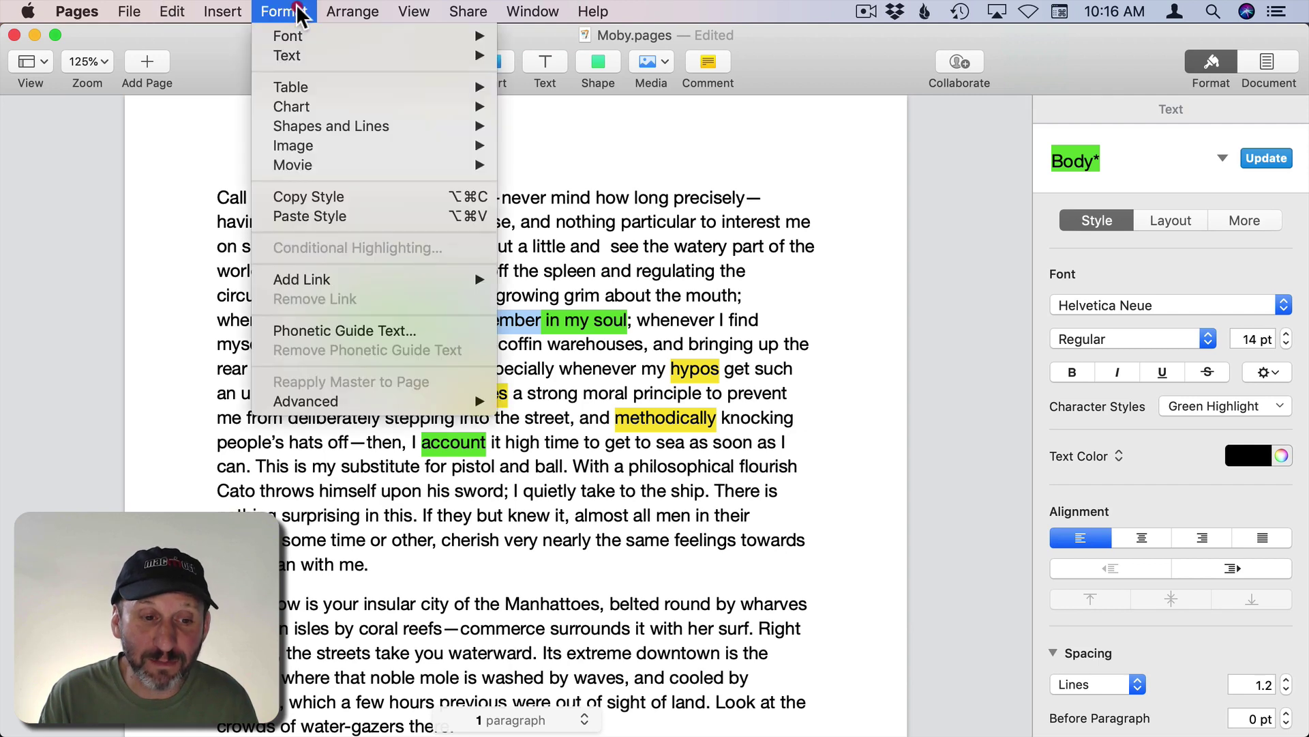
{"action": "left_click", "coordinate": [453, 198]}
{"action": "double_click", "coordinate": [479, 491]}
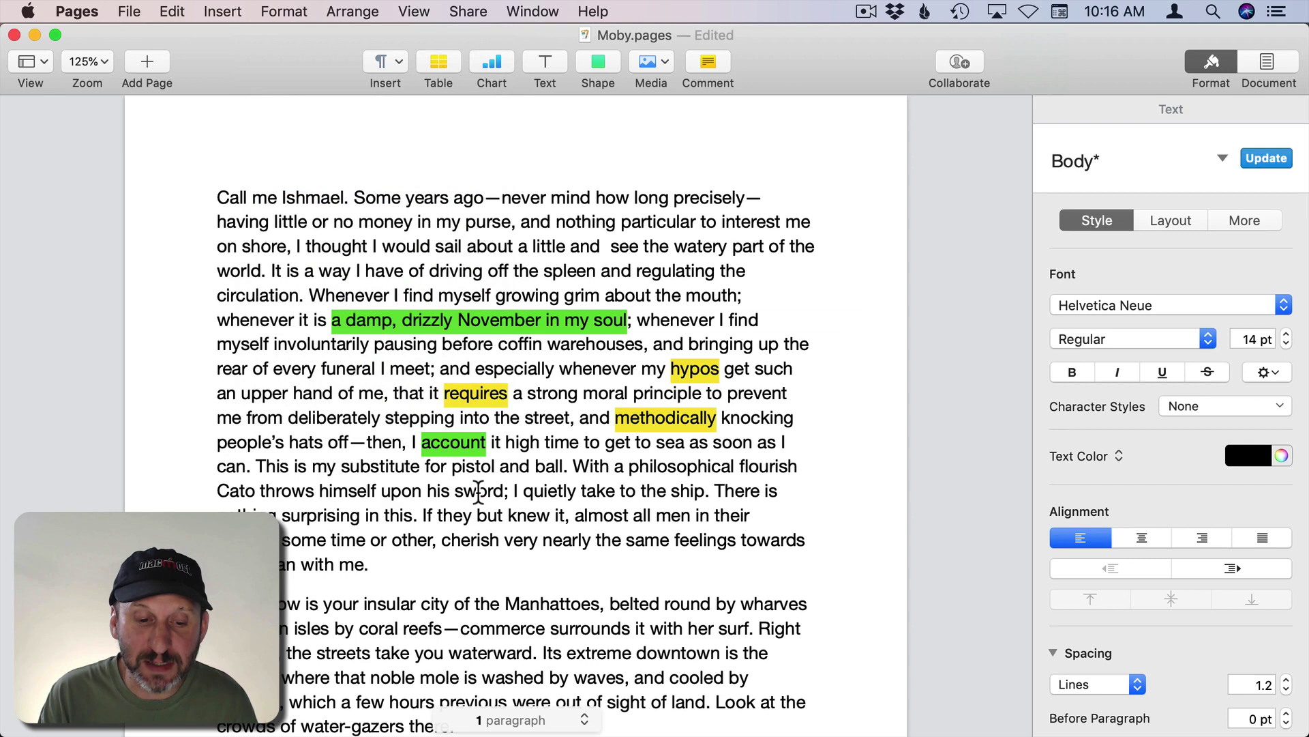
{"action": "left_click", "coordinate": [283, 12]}
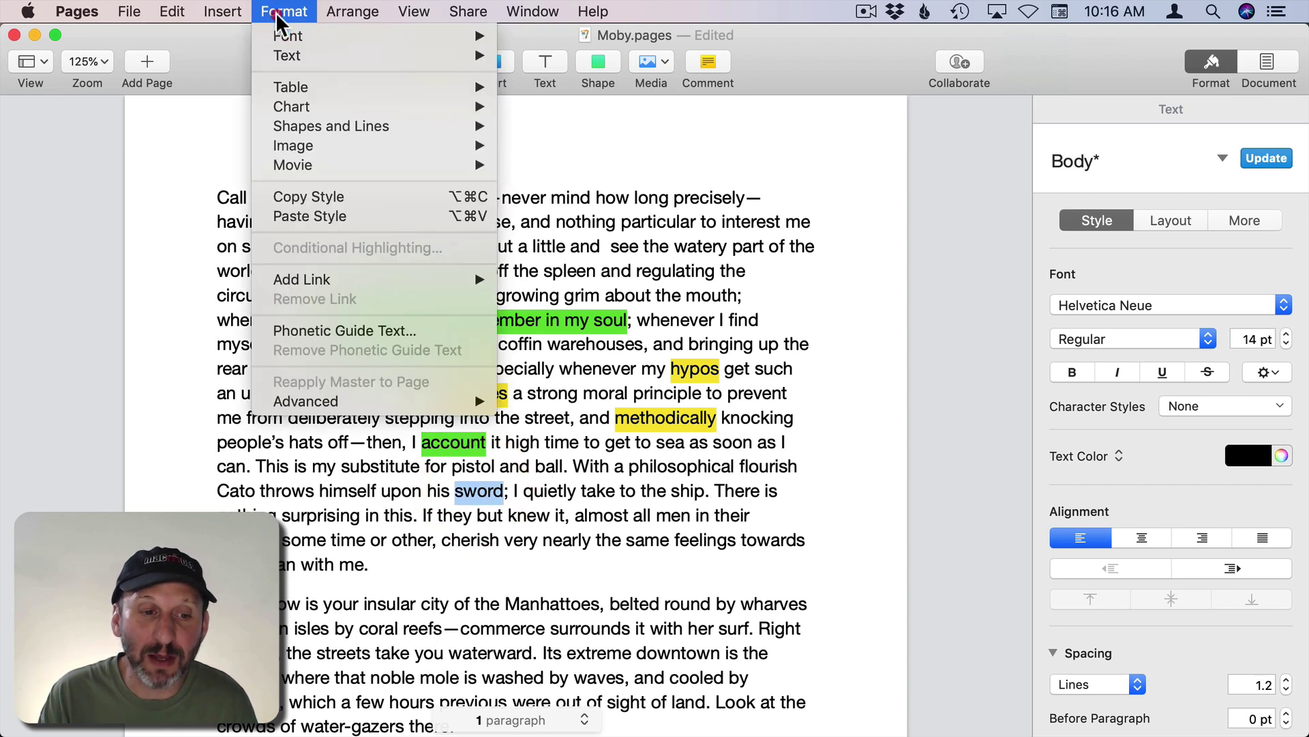
{"action": "left_click", "coordinate": [309, 217]}
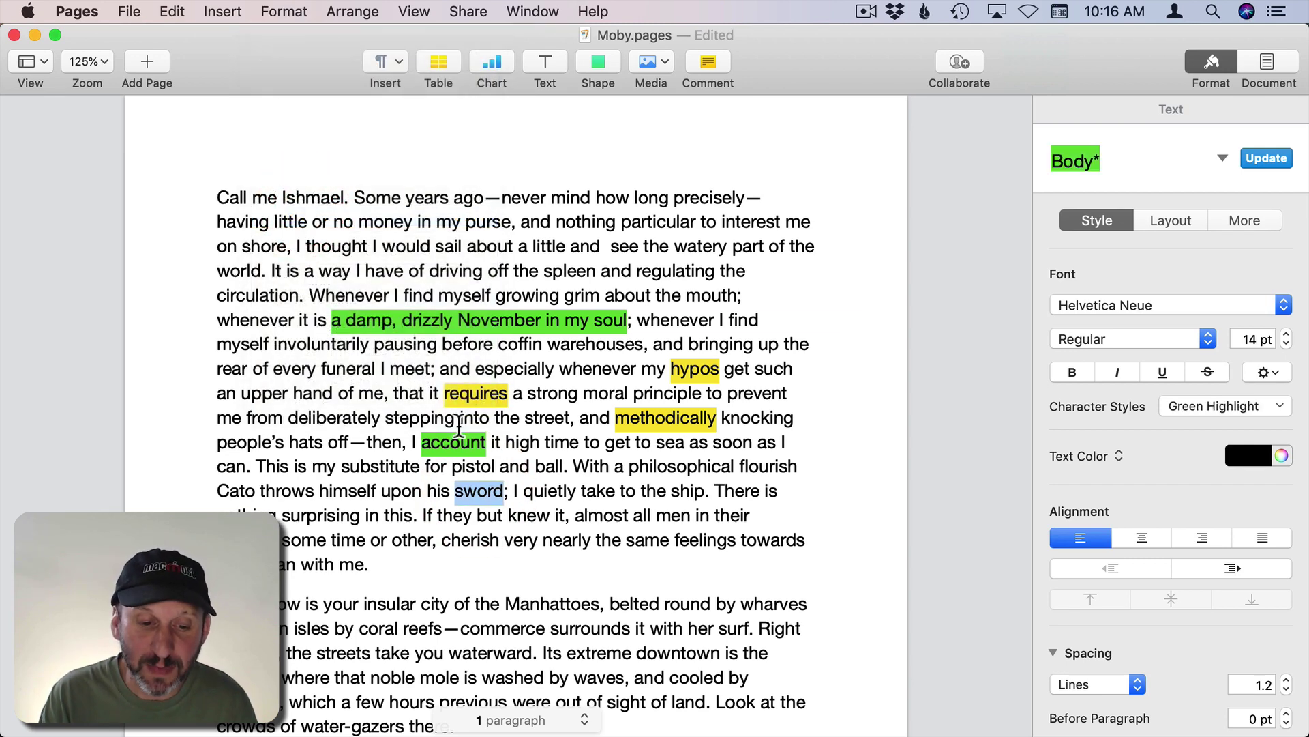
{"action": "left_click", "coordinate": [522, 491]}
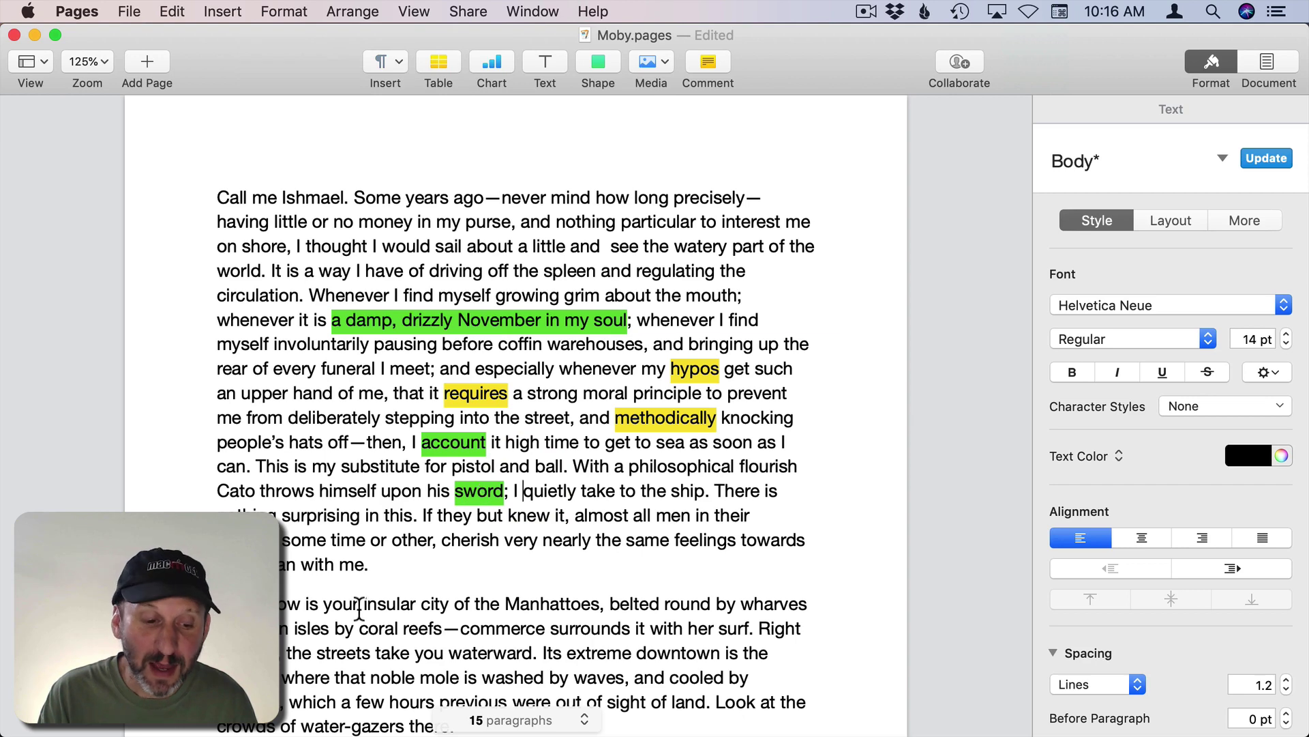
{"action": "scroll", "coordinate": [360, 609], "scroll_direction": "down", "scroll_amount": 3}
{"action": "scroll", "coordinate": [265, 414], "scroll_direction": "down", "scroll_amount": 3}
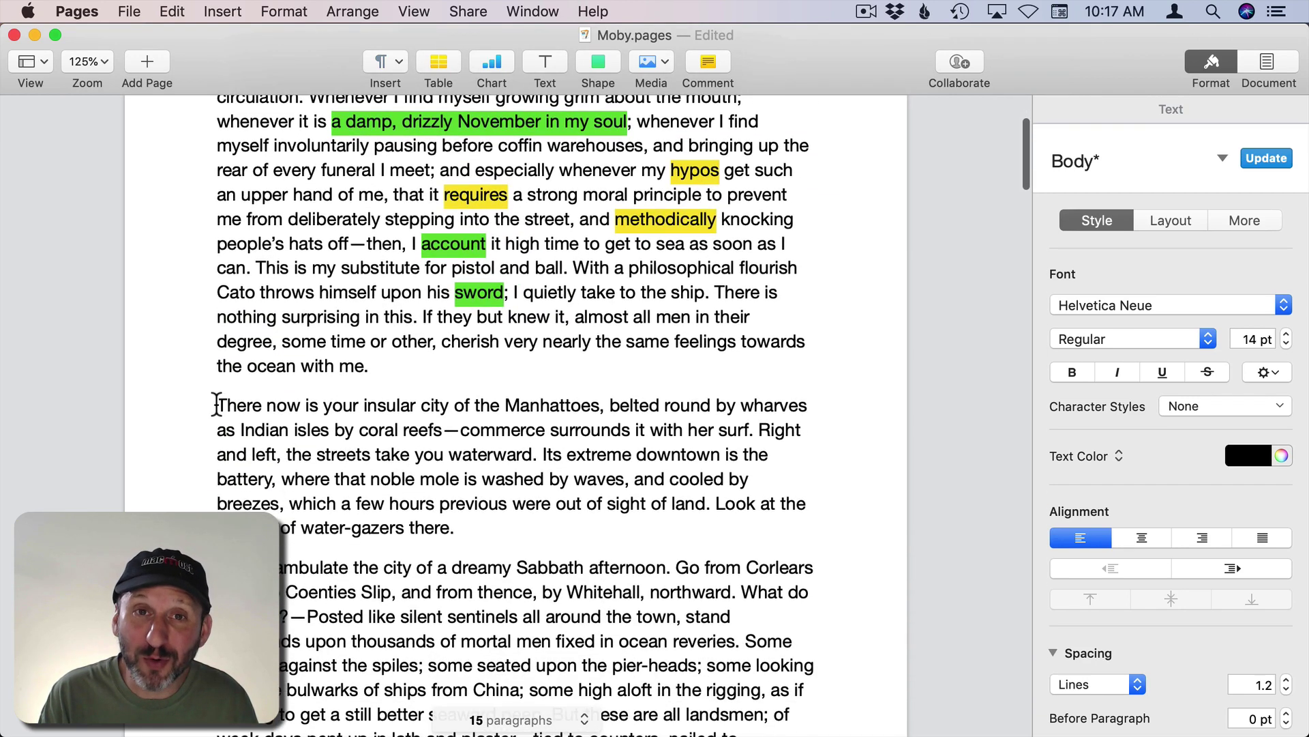
Enlarge the Manhattoes paragraph to 19 pt and paste the green highlight onto 'surrounds'
{"action": "left_click_drag", "start_coordinate": [216, 404], "coordinate": [463, 535]}
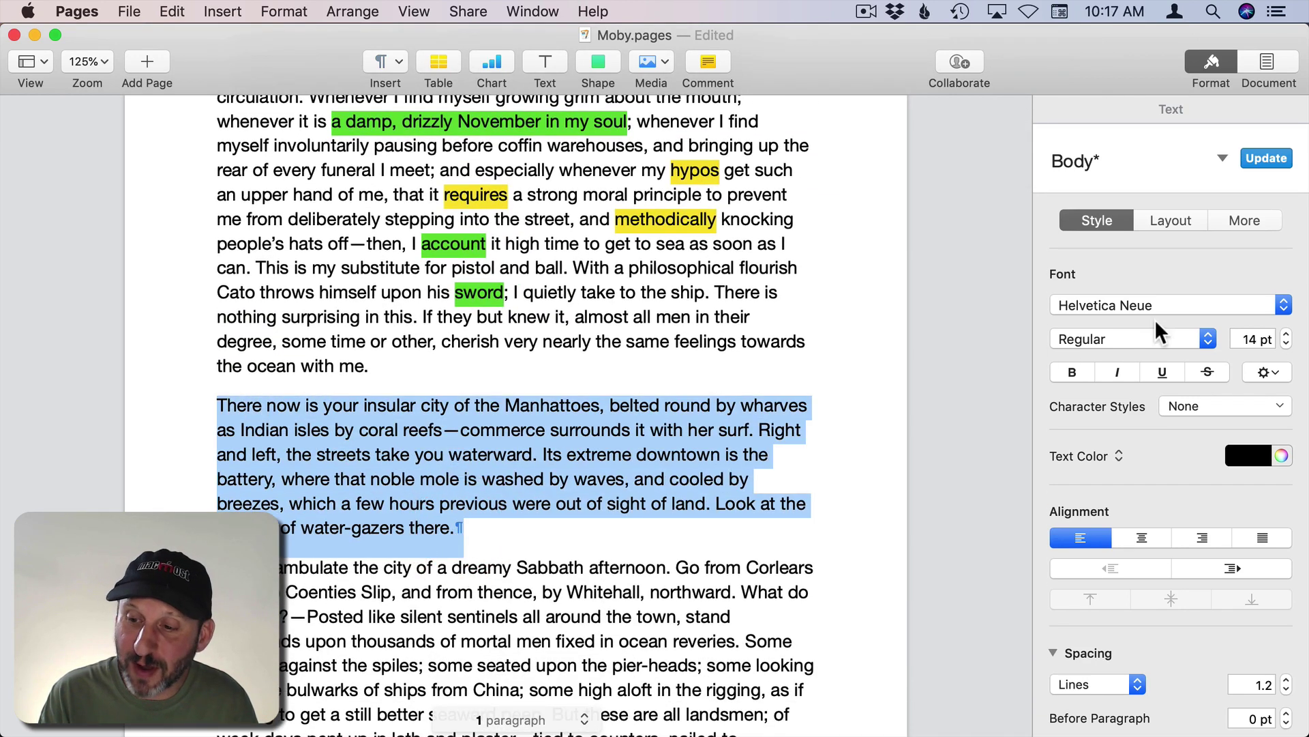
{"action": "left_click", "coordinate": [1286, 335]}
{"action": "left_click", "coordinate": [1286, 334]}
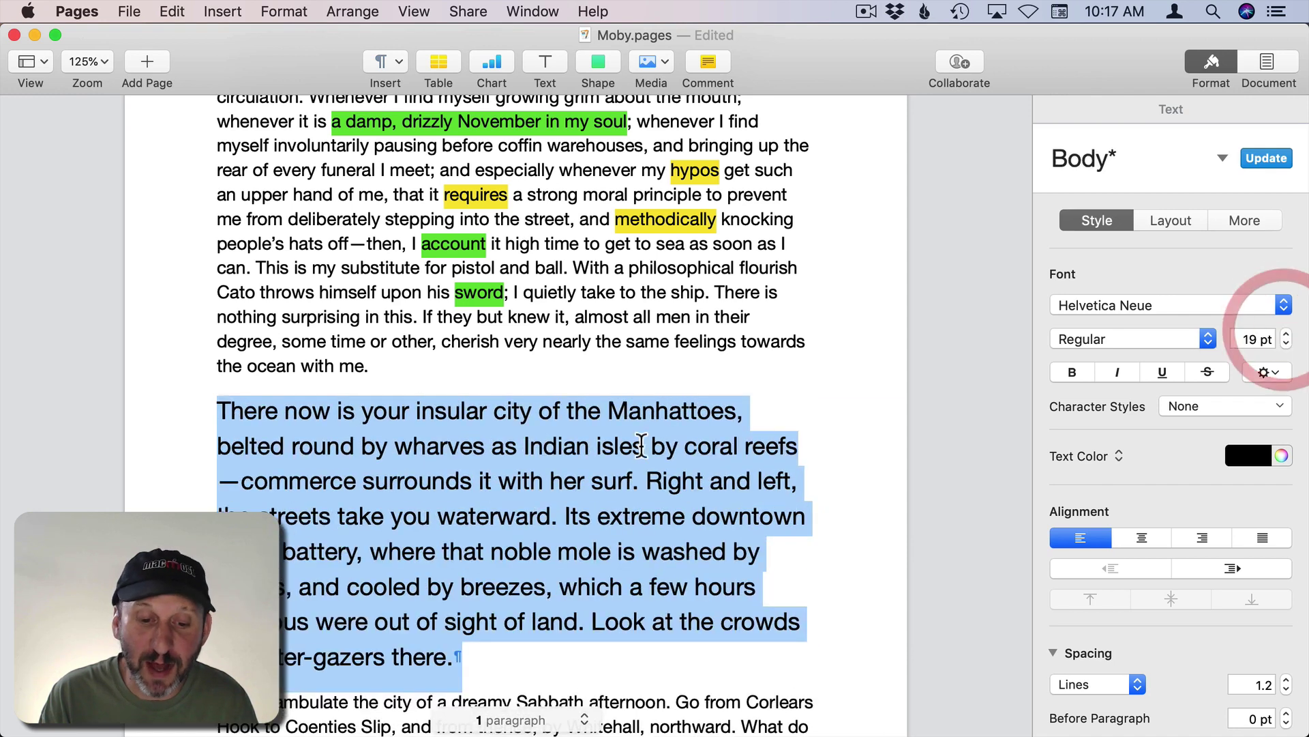
{"action": "double_click", "coordinate": [417, 481]}
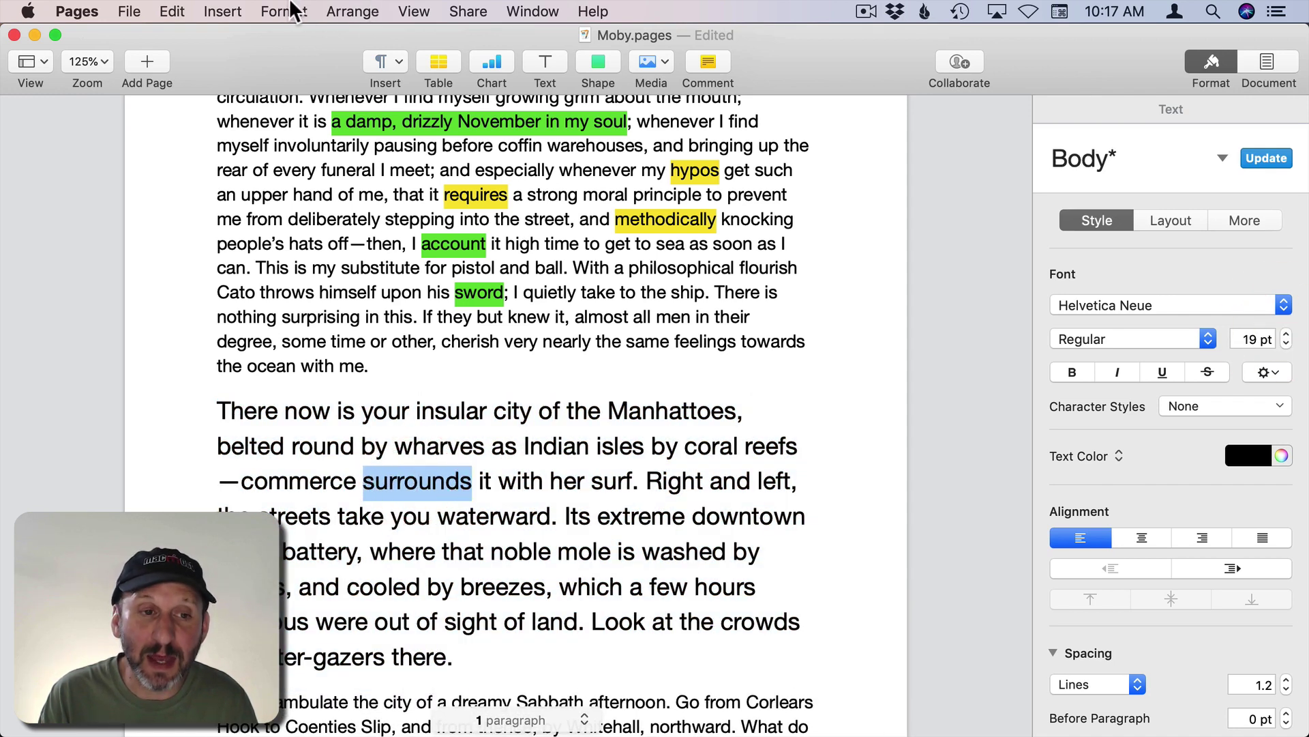
{"action": "left_click", "coordinate": [285, 10]}
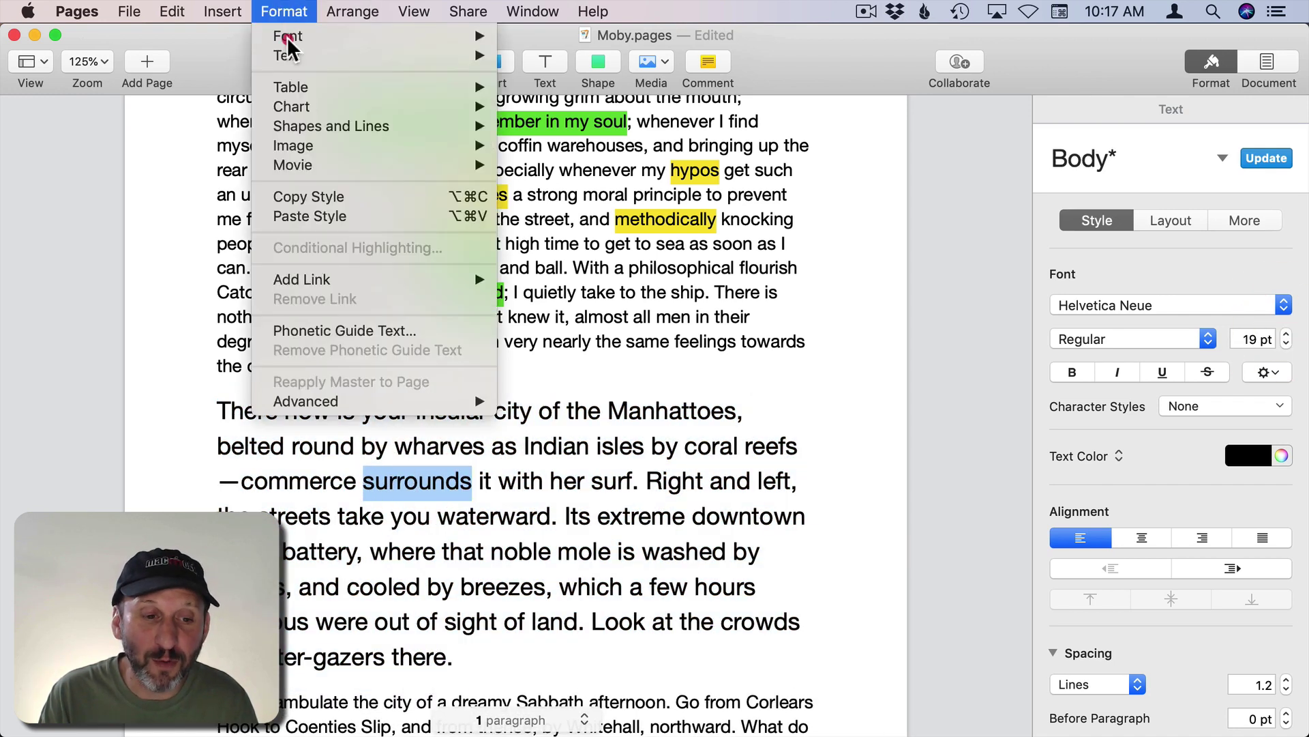
{"action": "left_click", "coordinate": [326, 214]}
{"action": "left_click", "coordinate": [504, 482]}
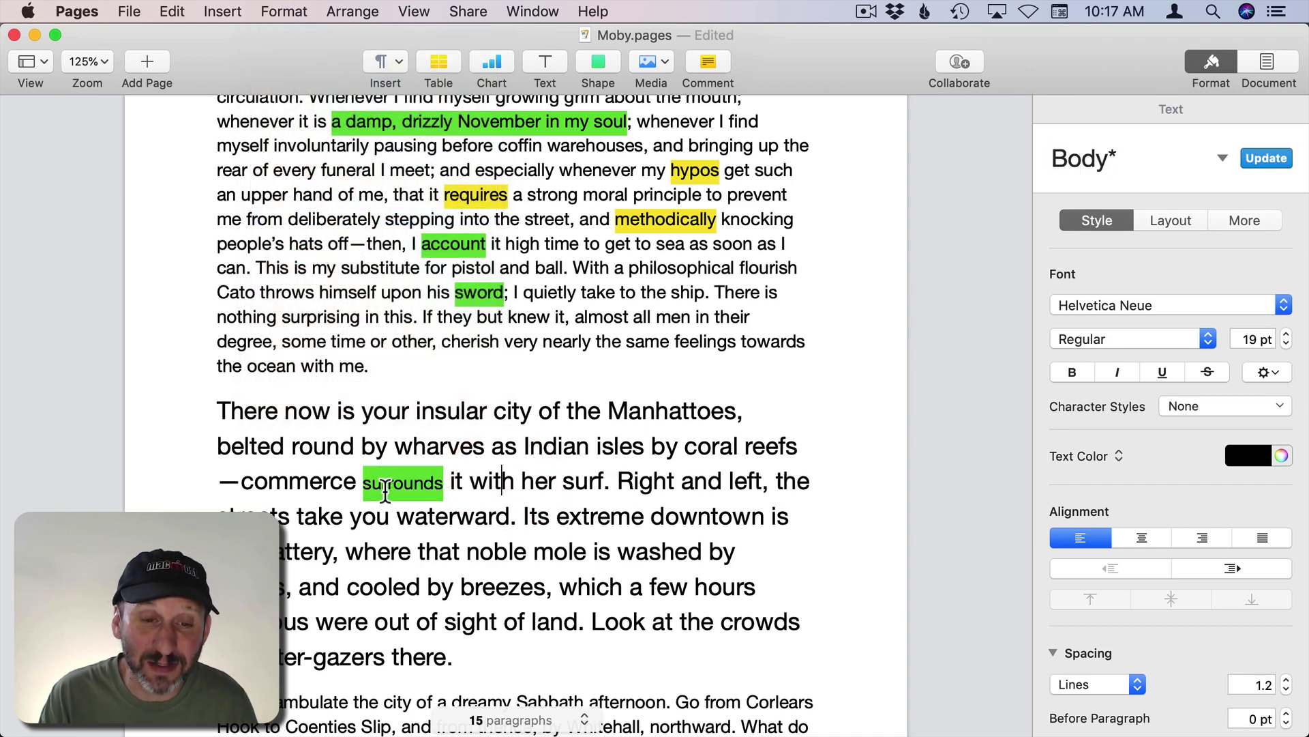
Apply the Yellow Highlight character style to the word 'Indian'
{"action": "double_click", "coordinate": [554, 445]}
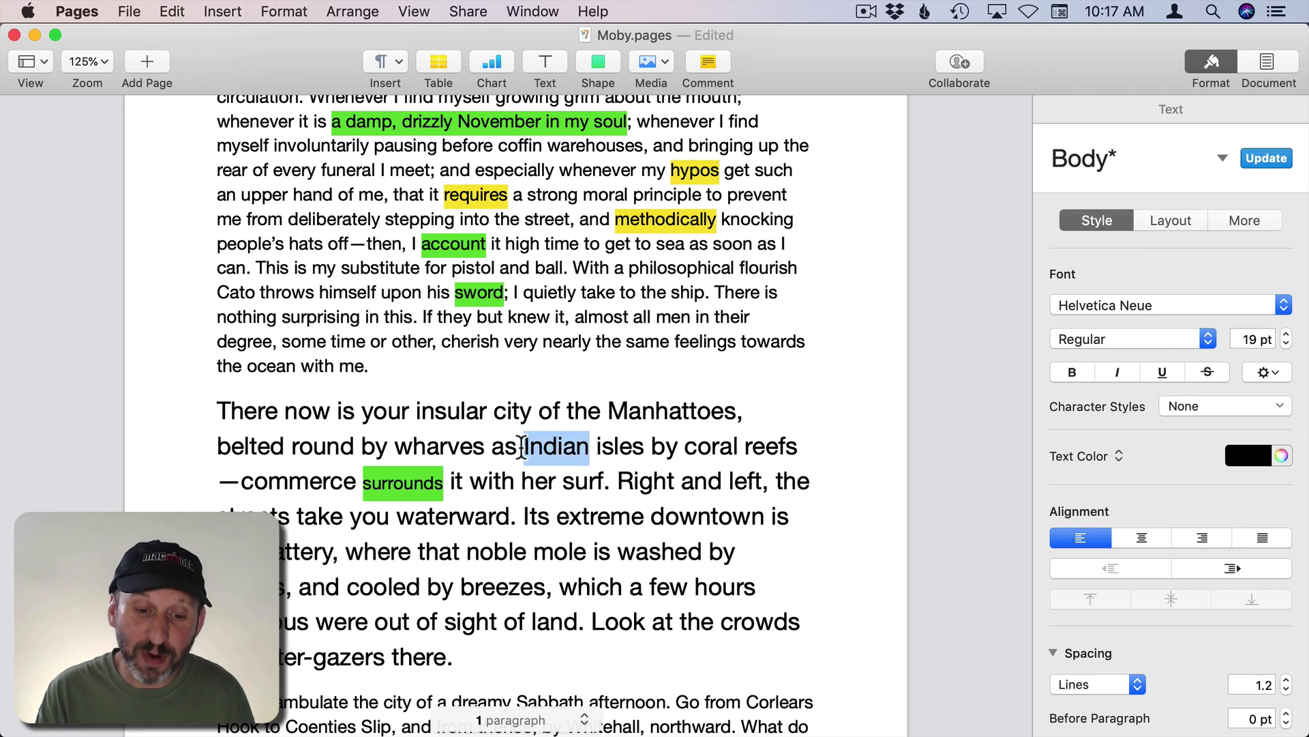
{"action": "left_click", "coordinate": [1210, 402]}
{"action": "mouse_move", "coordinate": [1119, 499]}
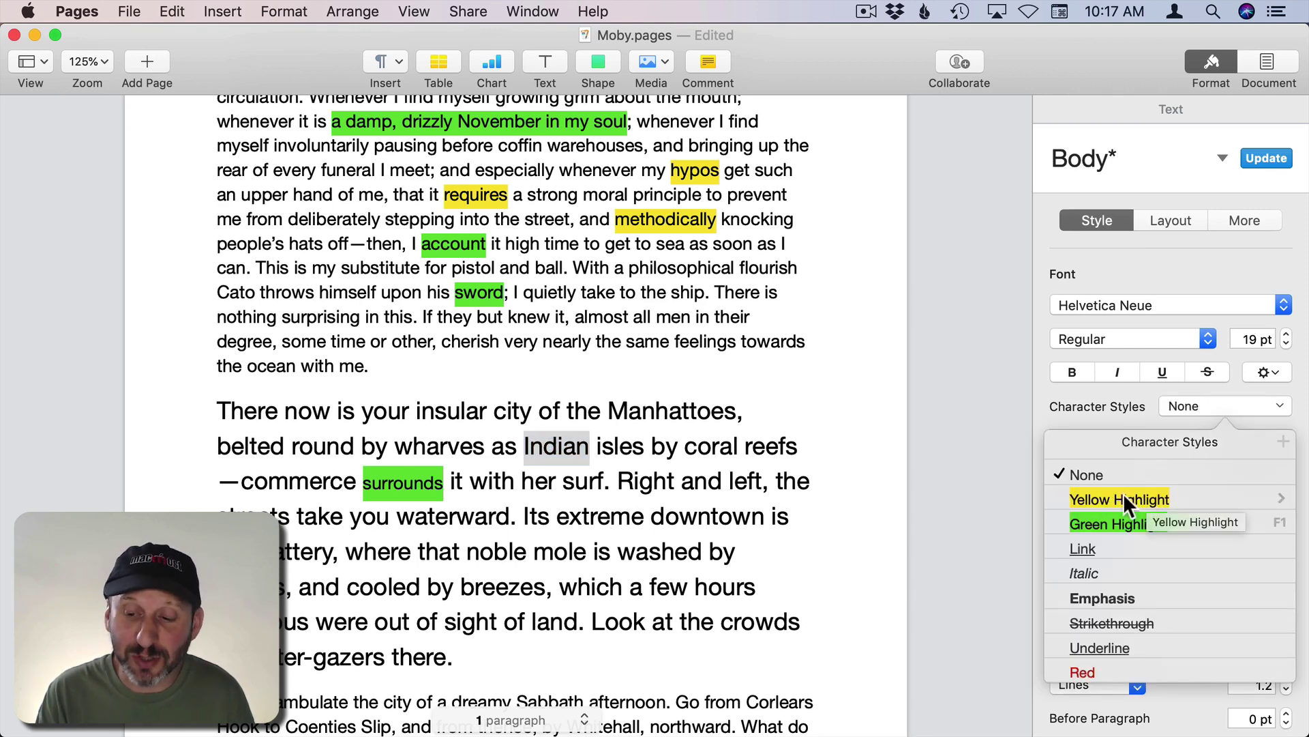
{"action": "left_click", "coordinate": [1120, 500]}
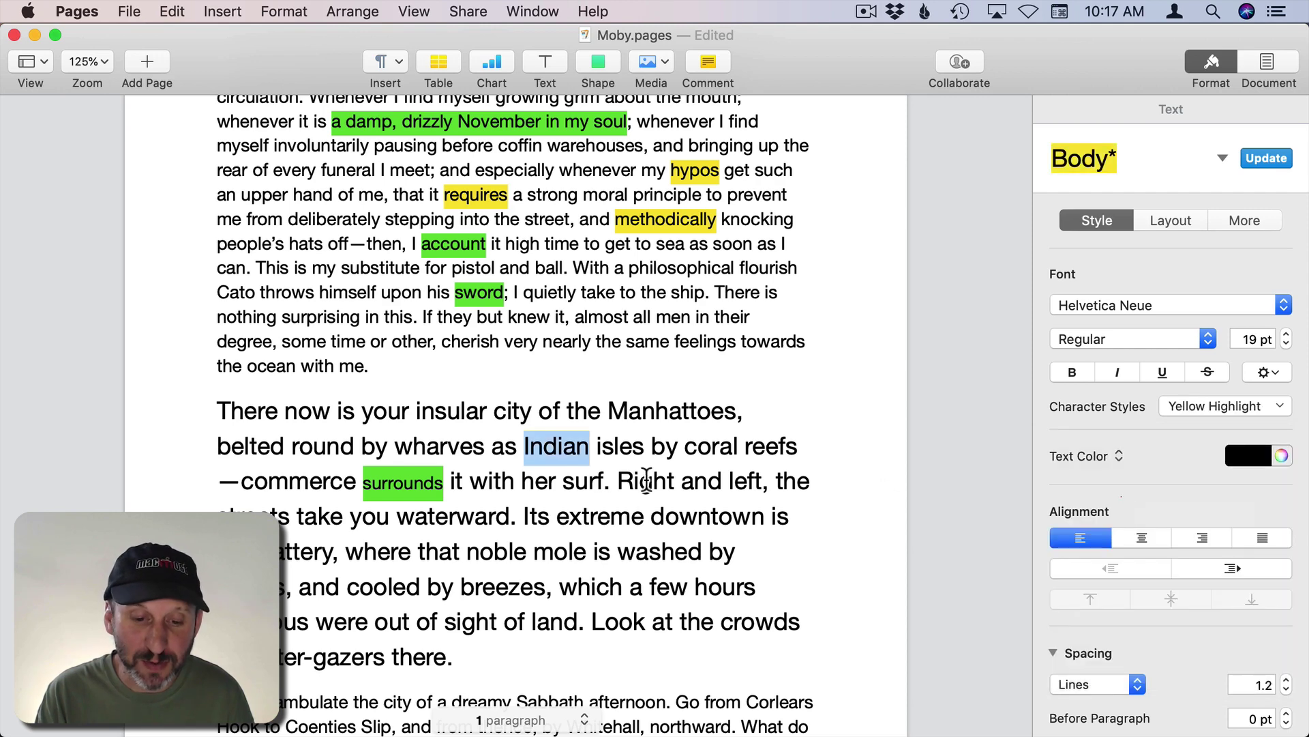
{"action": "left_click", "coordinate": [545, 448]}
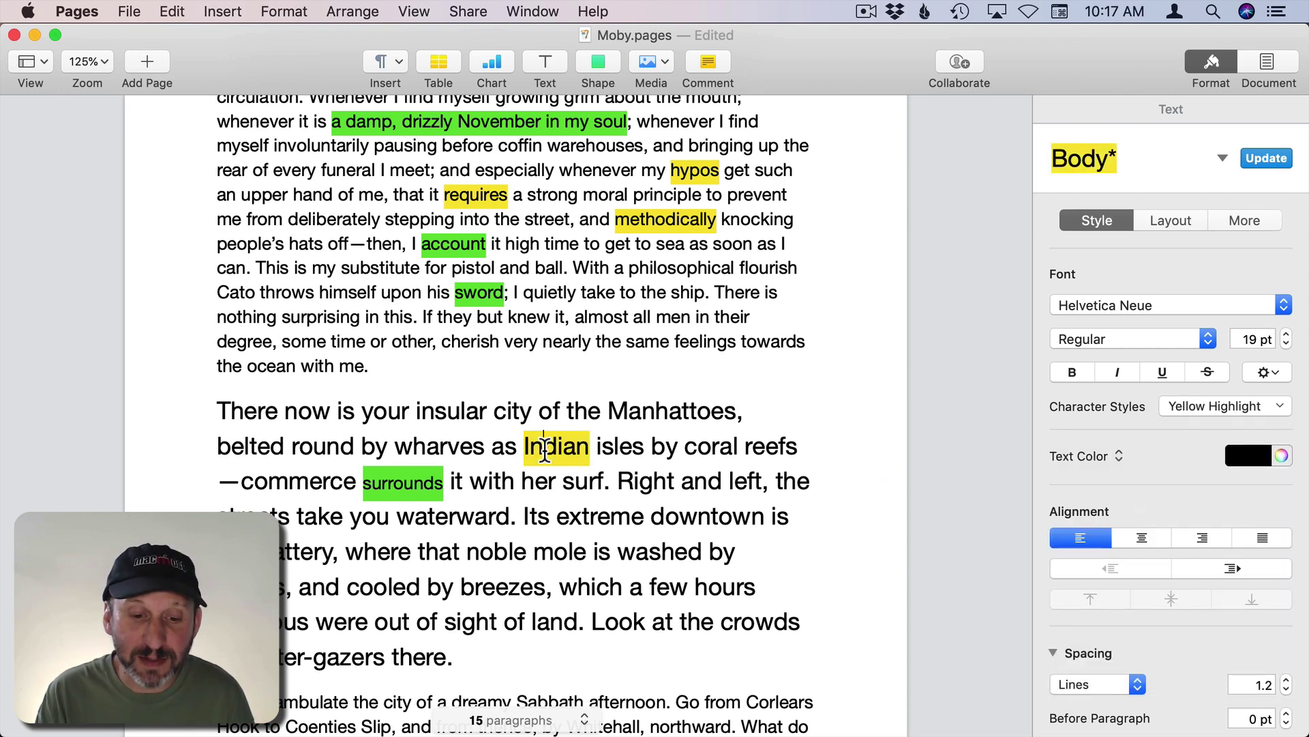
Set the text background of 'account' to a darker green swatch
{"action": "double_click", "coordinate": [545, 448]}
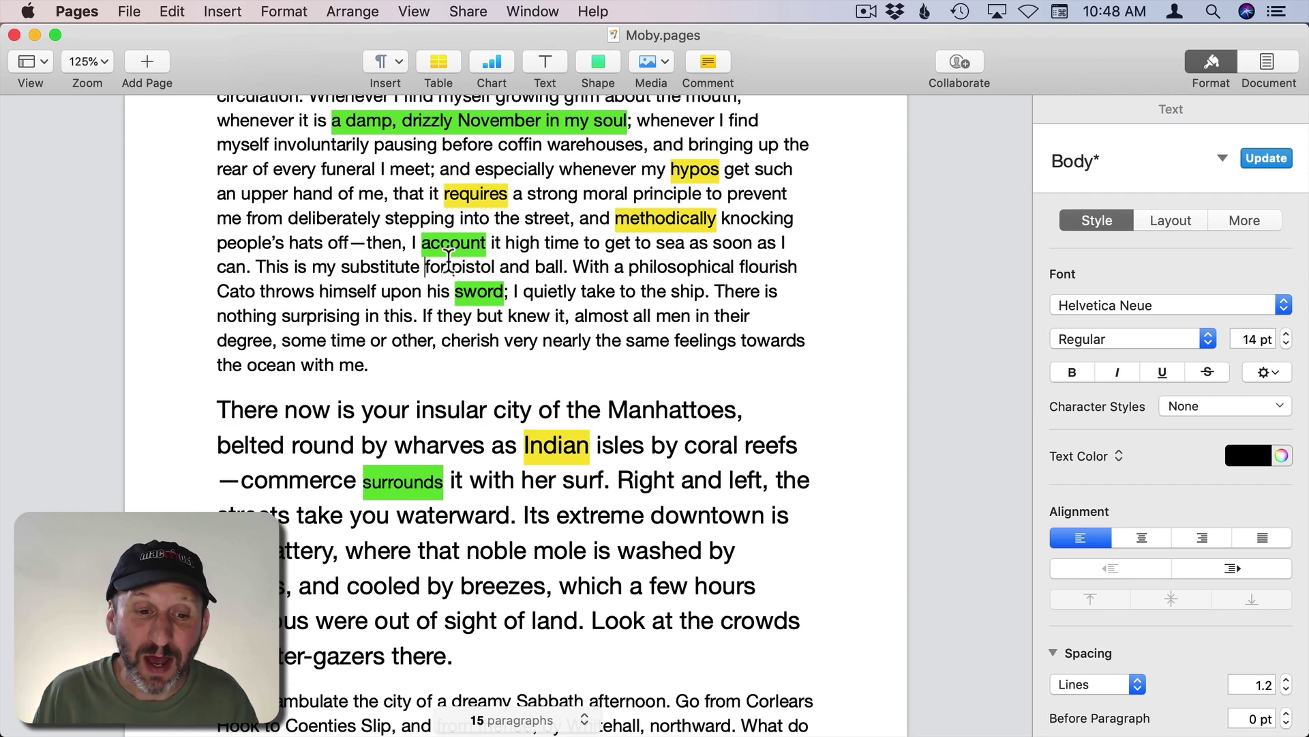
{"action": "double_click", "coordinate": [449, 257]}
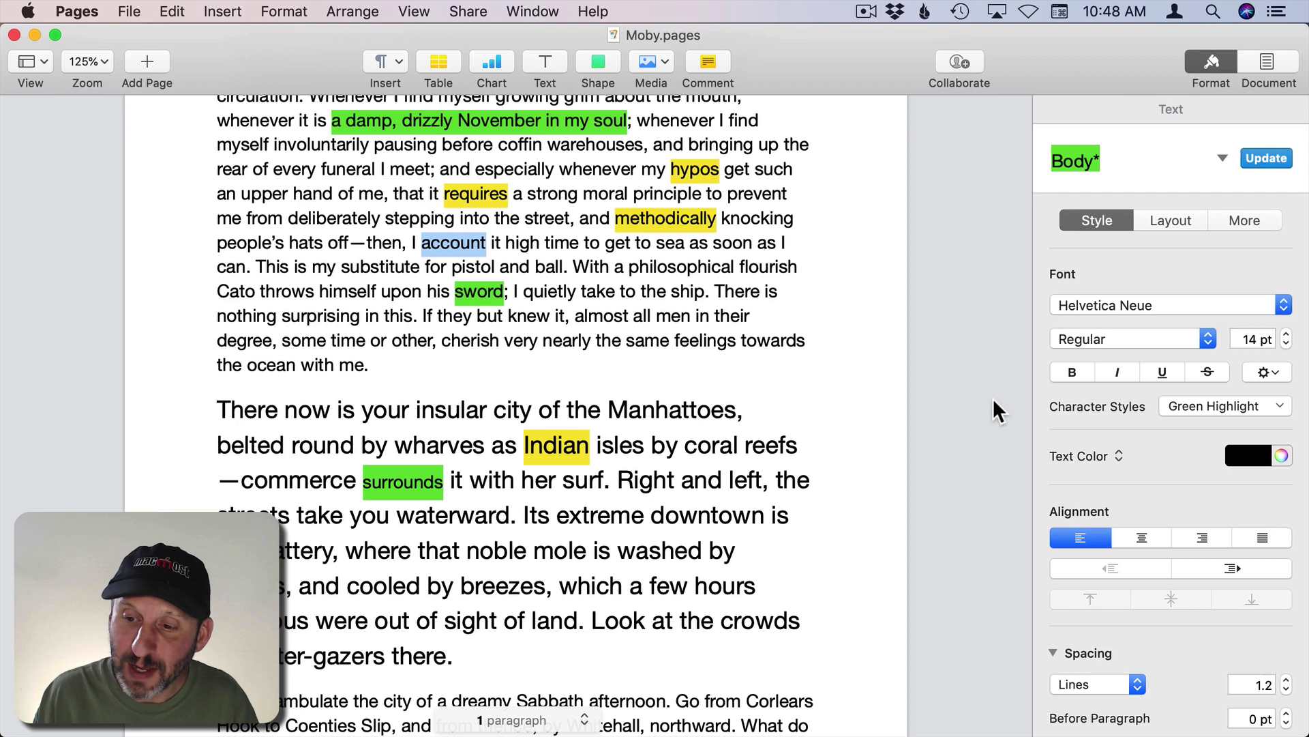
{"action": "left_click", "coordinate": [1266, 373]}
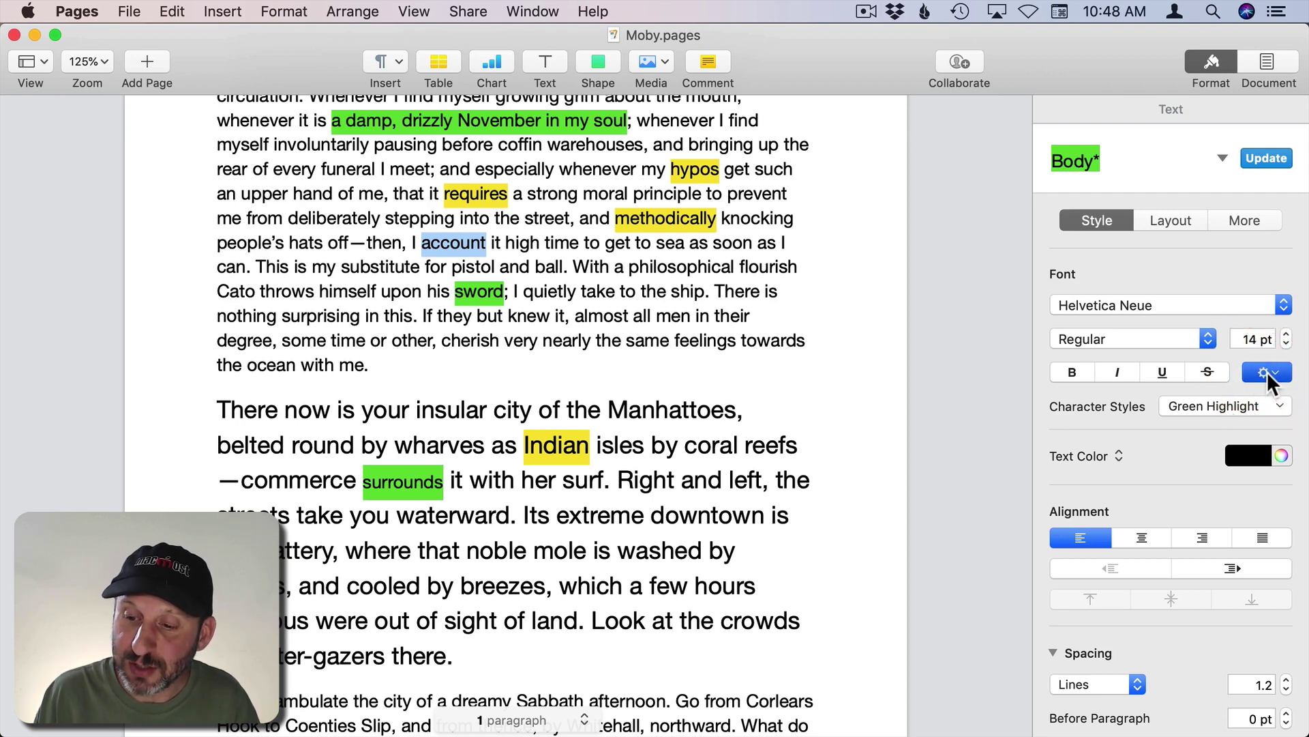
{"action": "left_click", "coordinate": [1185, 478]}
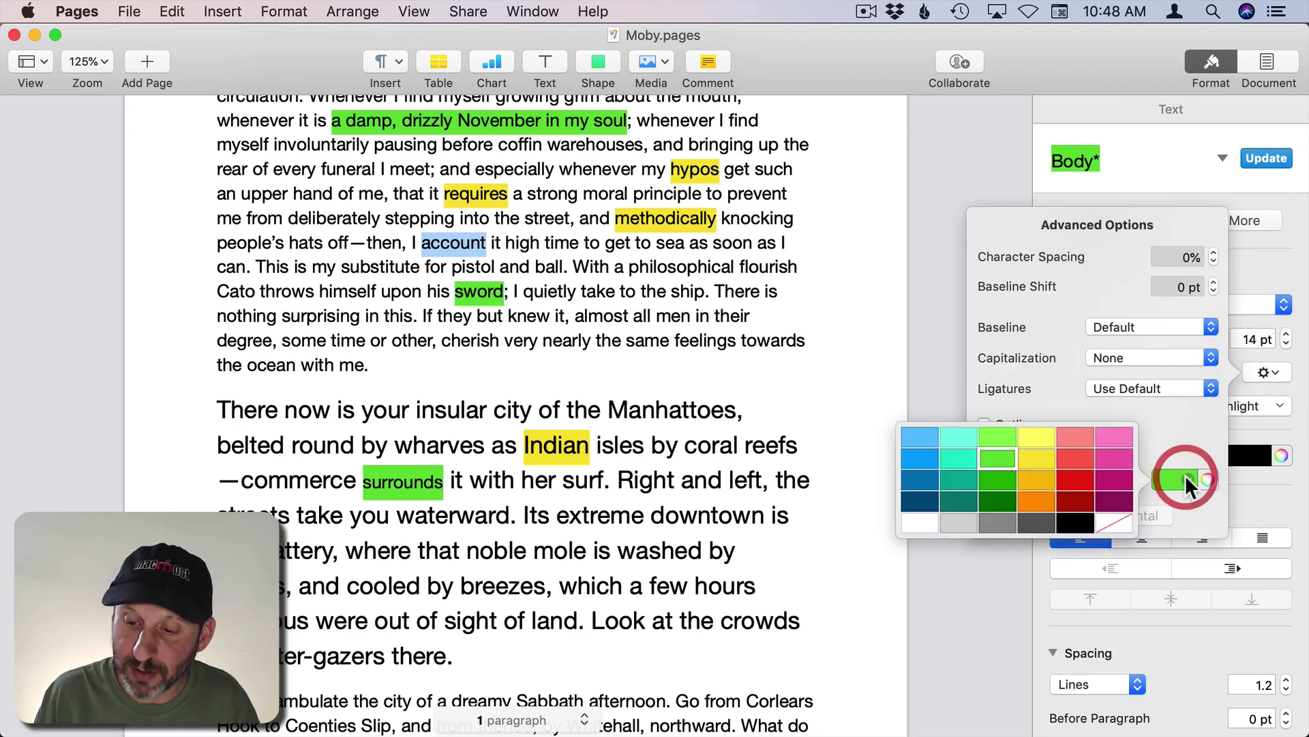
{"action": "left_click", "coordinate": [1001, 480]}
{"action": "left_click", "coordinate": [539, 297]}
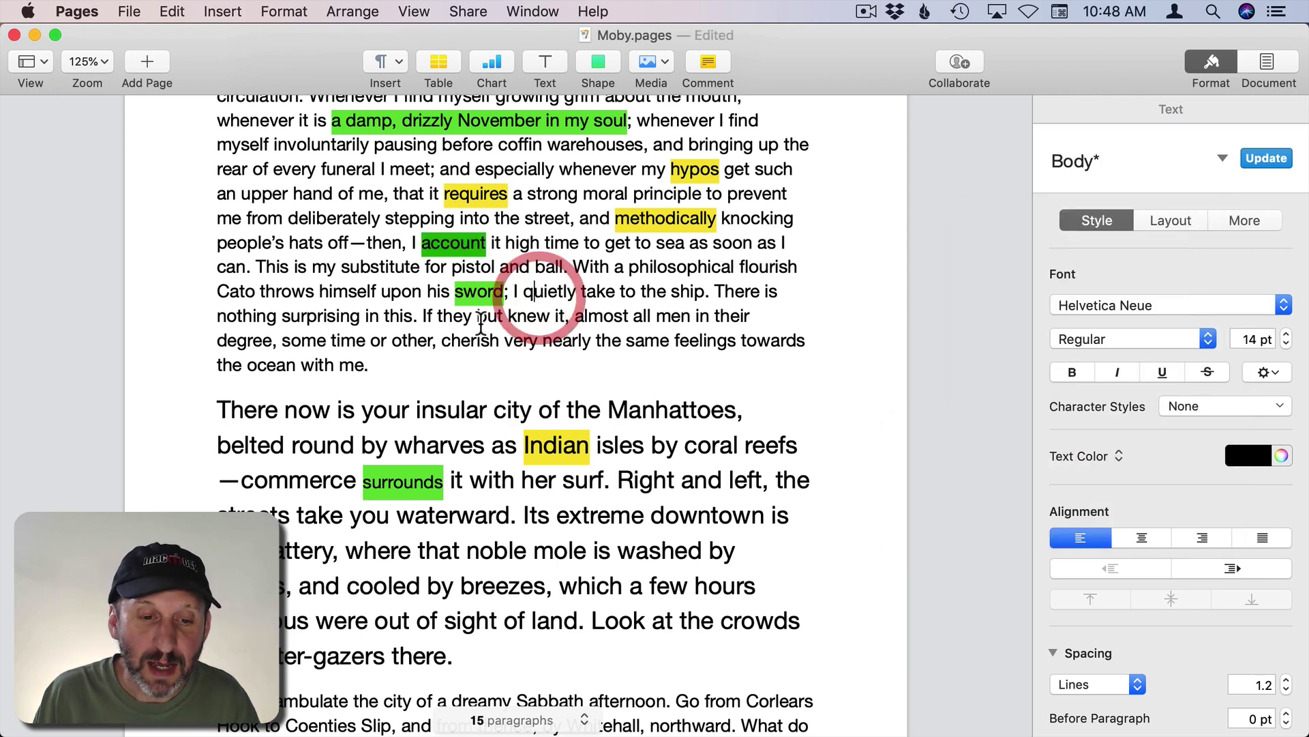
Update the Green Highlight style from 'account' so all green highlights turn darker
{"action": "double_click", "coordinate": [443, 244]}
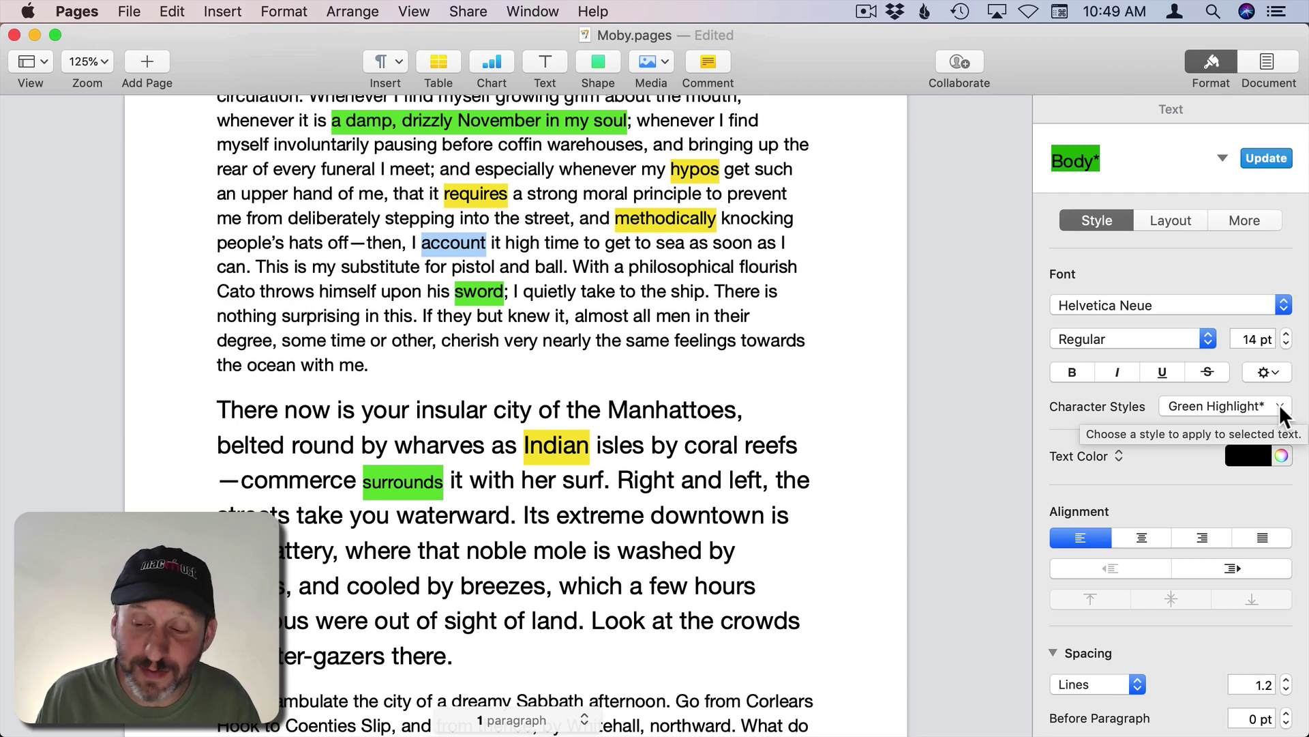
{"action": "left_click", "coordinate": [1279, 405]}
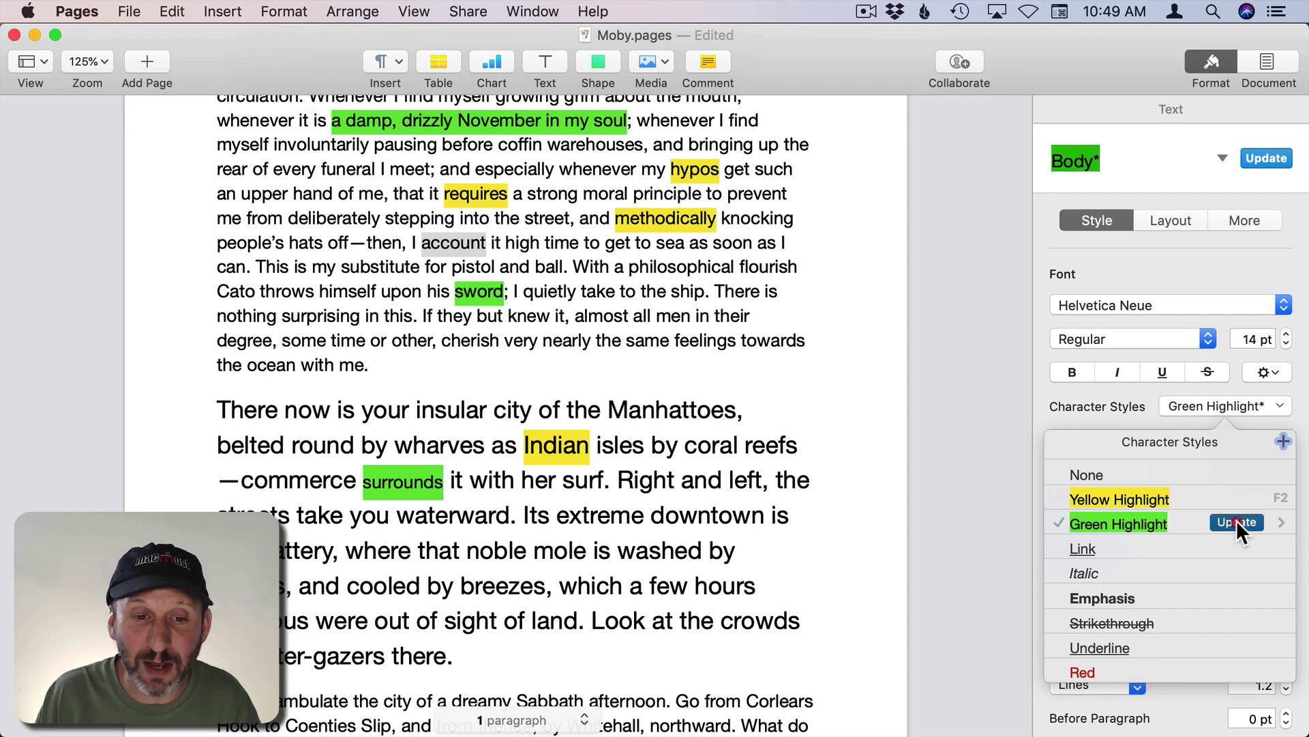
{"action": "left_click", "coordinate": [1237, 521]}
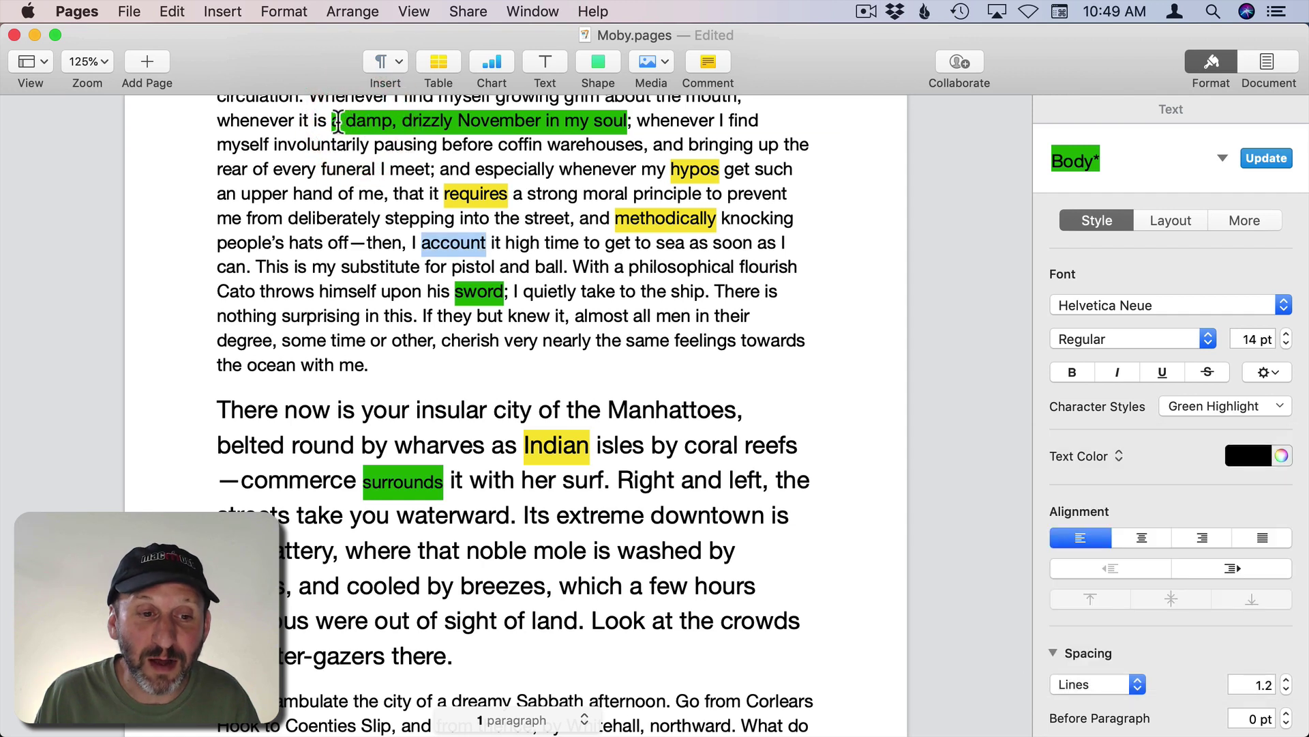
{"action": "left_click_drag", "start_coordinate": [332, 121], "coordinate": [626, 120]}
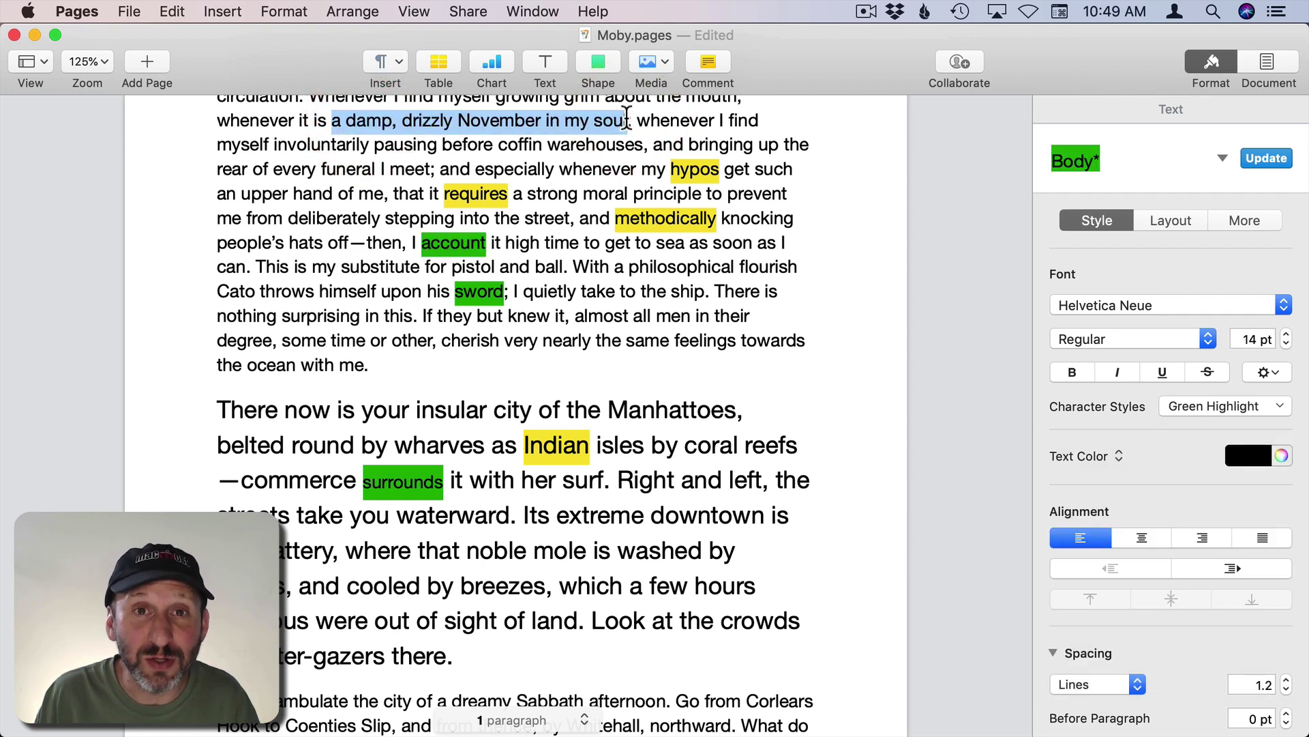